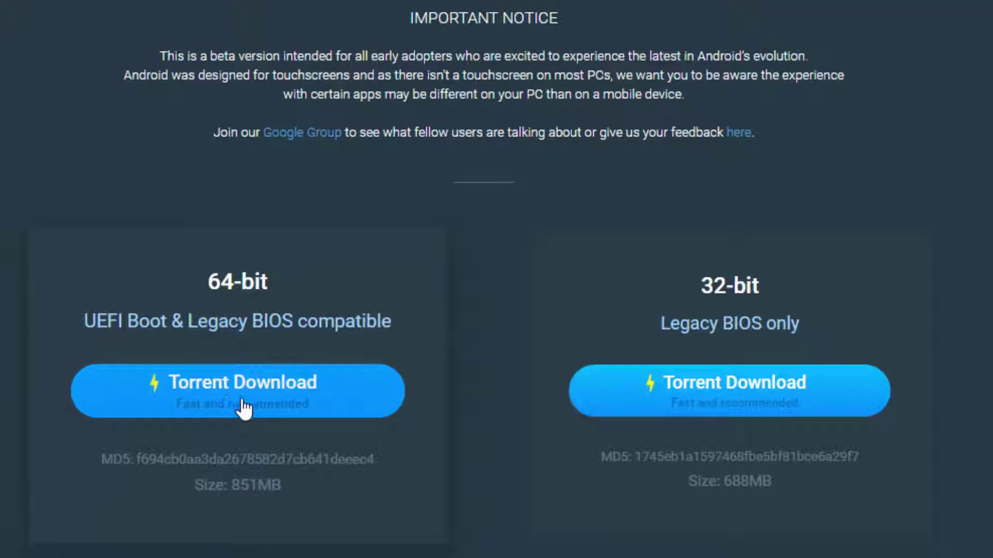
# Download the 64-bit Remix OS for PC torrent file.
pyautogui.click(228, 403)
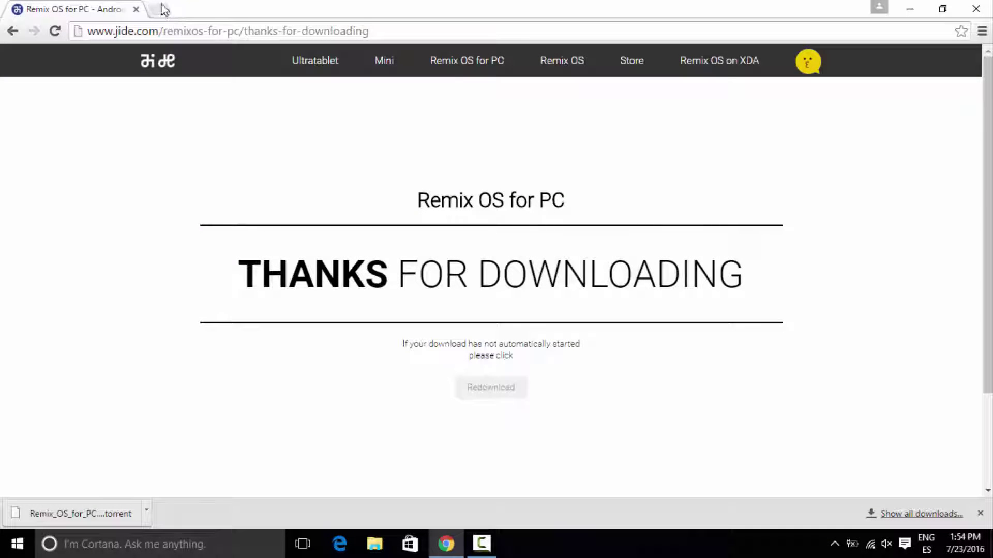
# Open google.com in a new tab, search for "utorrent" and go to the official µTorrent website.
pyautogui.click(161, 10)
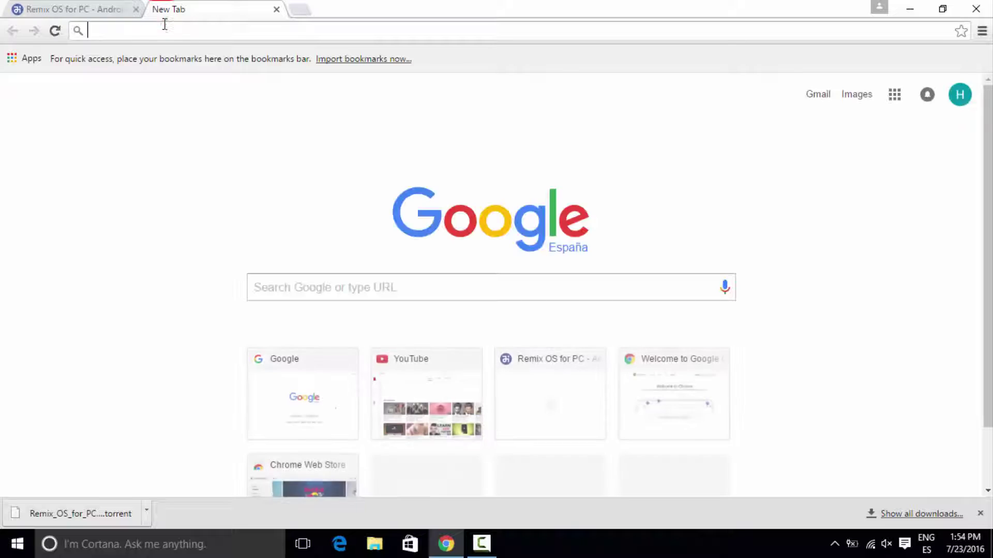
pyautogui.write('google.com')
pyautogui.press('Return')
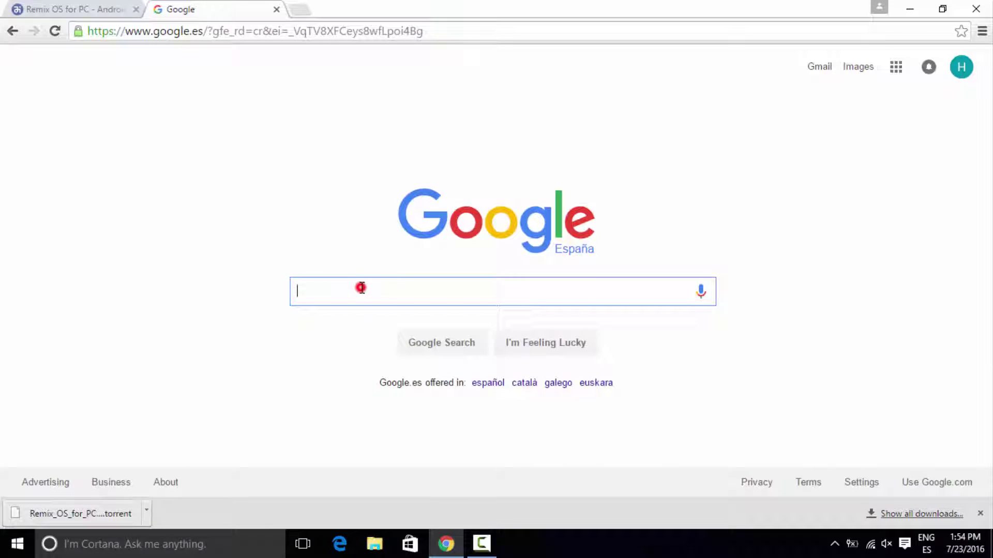
pyautogui.write('utorrent')
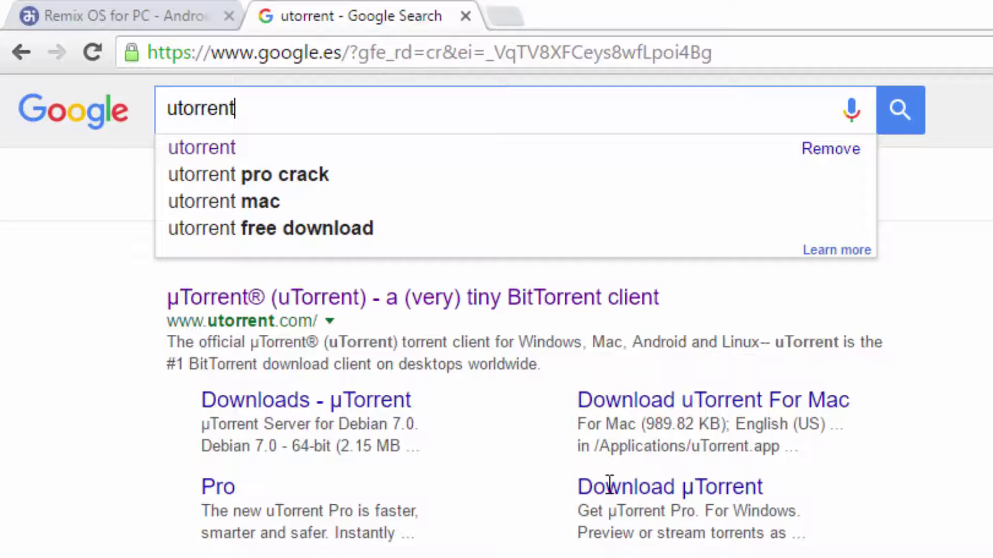
pyautogui.press('Return')
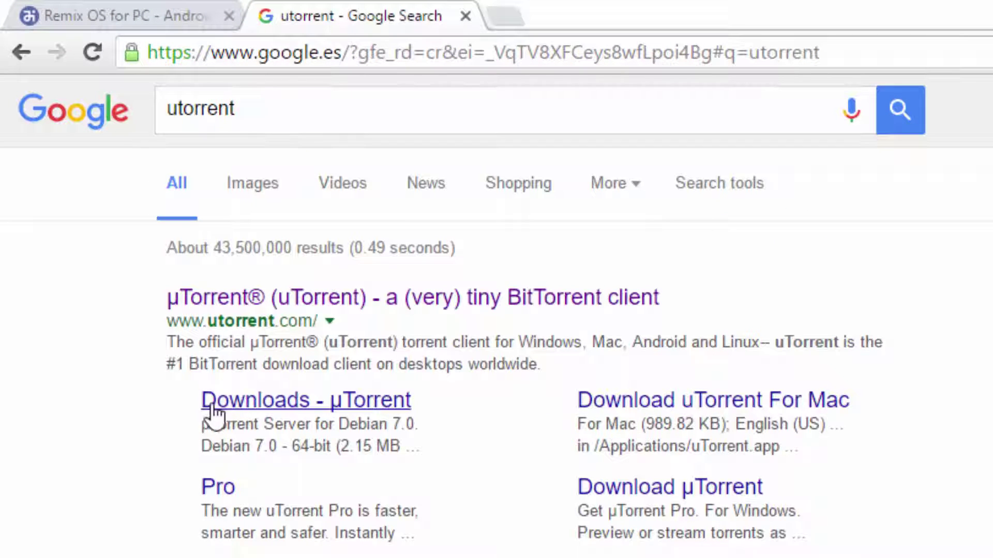
pyautogui.click(355, 308)
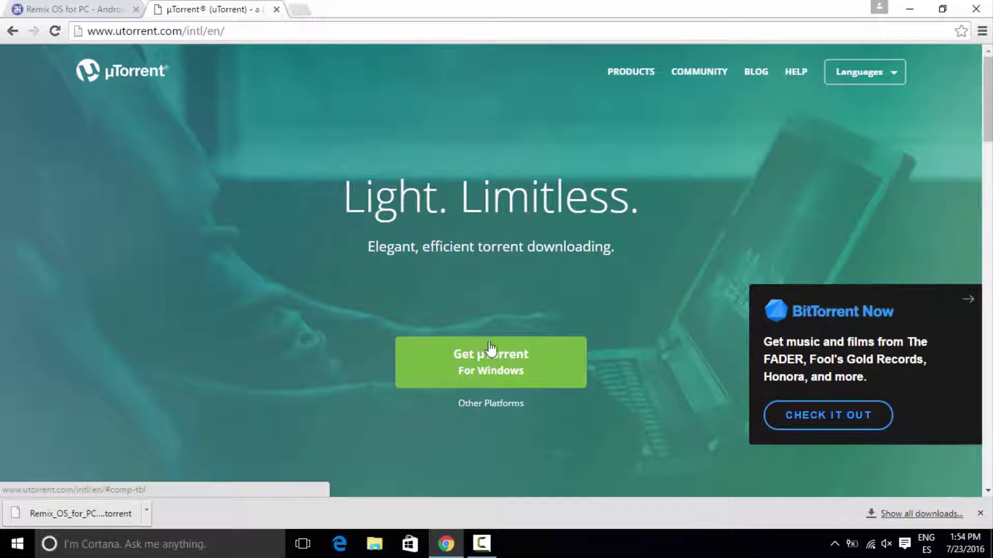
# Download µTorrent for Windows, declining the Smart Answers partner offer both times, and close the browser.
pyautogui.click(535, 371)
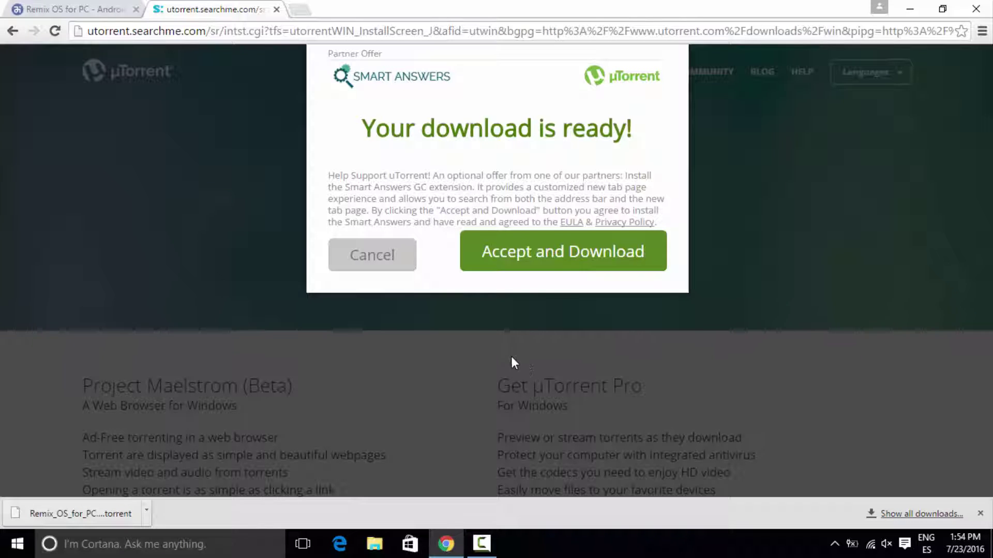
pyautogui.click(370, 258)
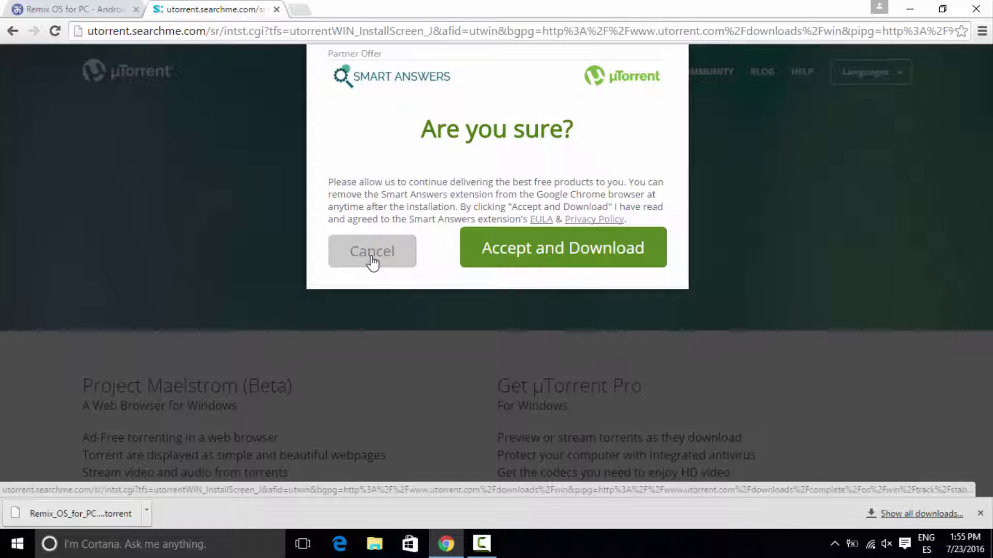
pyautogui.click(371, 261)
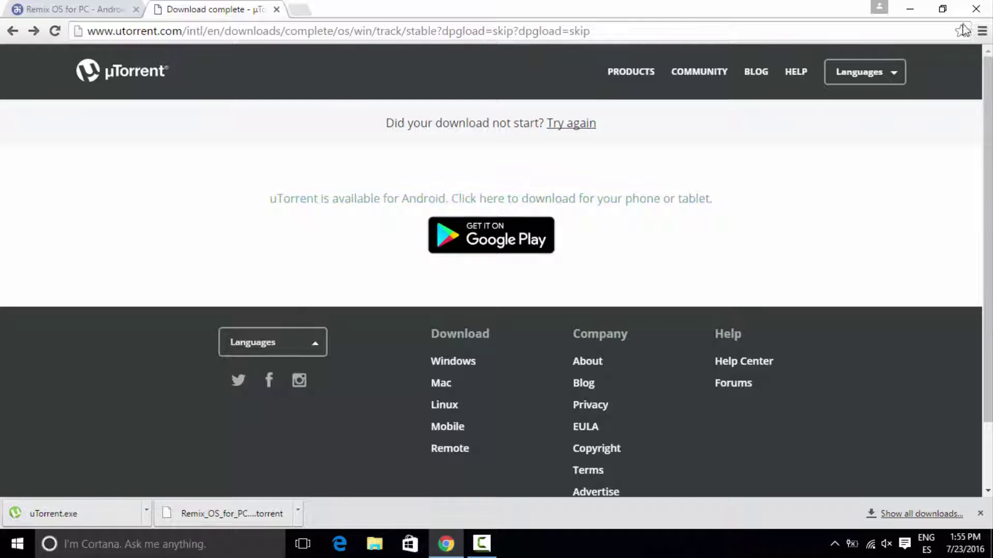
pyautogui.click(975, 9)
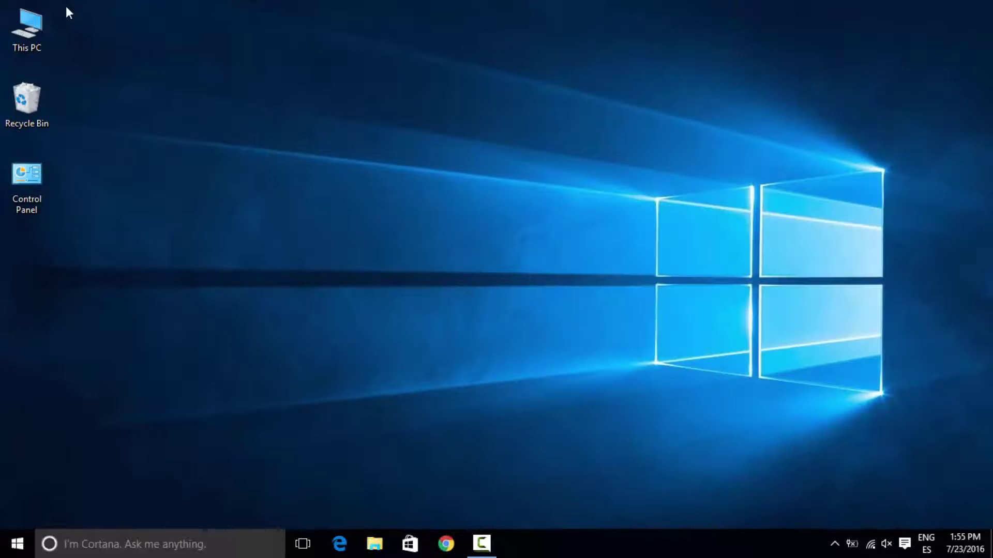
# Move the µTorrent installer and the Remix OS torrent file from the Downloads folder to the middle of the desktop.
pyautogui.doubleClick(32, 30)
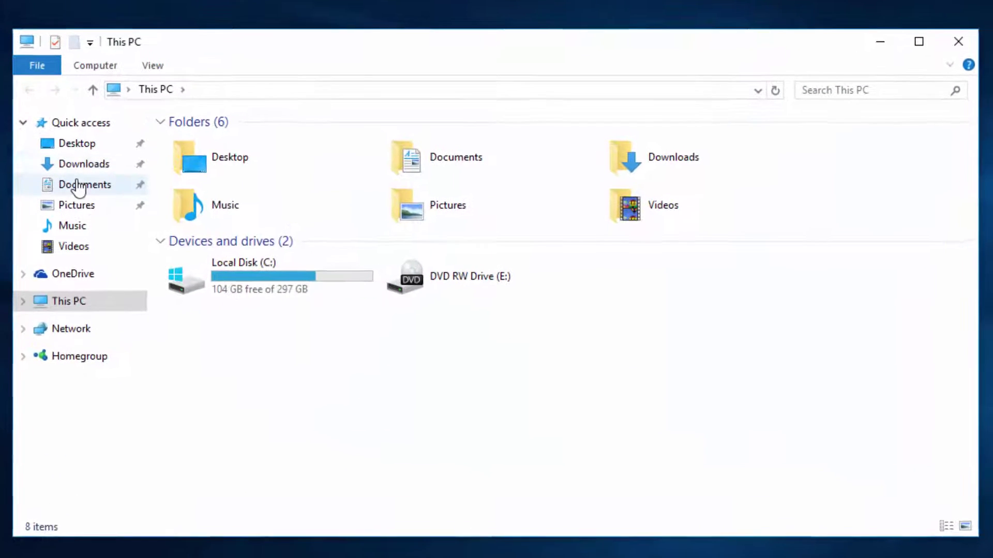
pyautogui.click(78, 164)
pyautogui.moveTo(202, 195); pyautogui.dragTo(267, 112)
pyautogui.moveTo(276, 147); pyautogui.dragTo(449, 31)
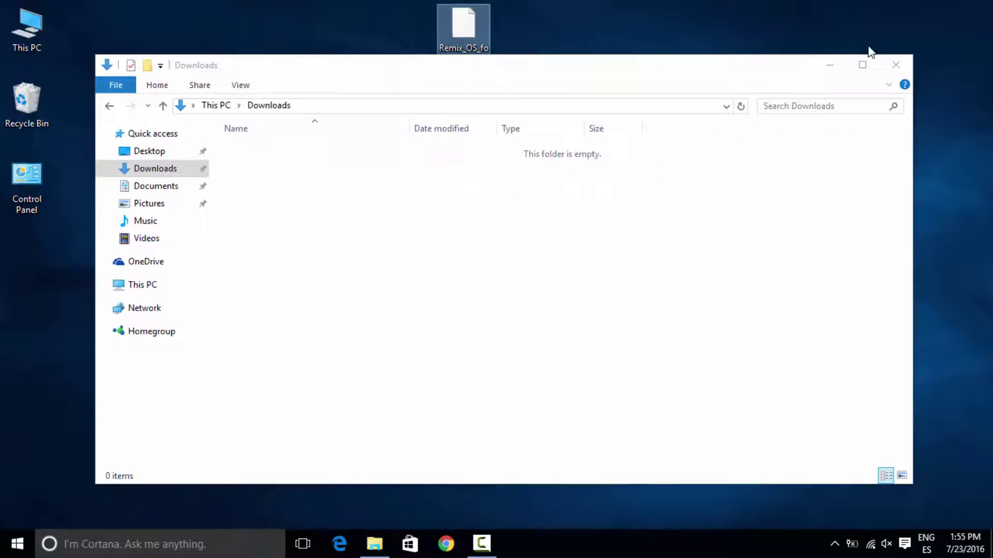
pyautogui.click(896, 64)
pyautogui.moveTo(383, 8); pyautogui.dragTo(483, 187)
pyautogui.click(445, 358)
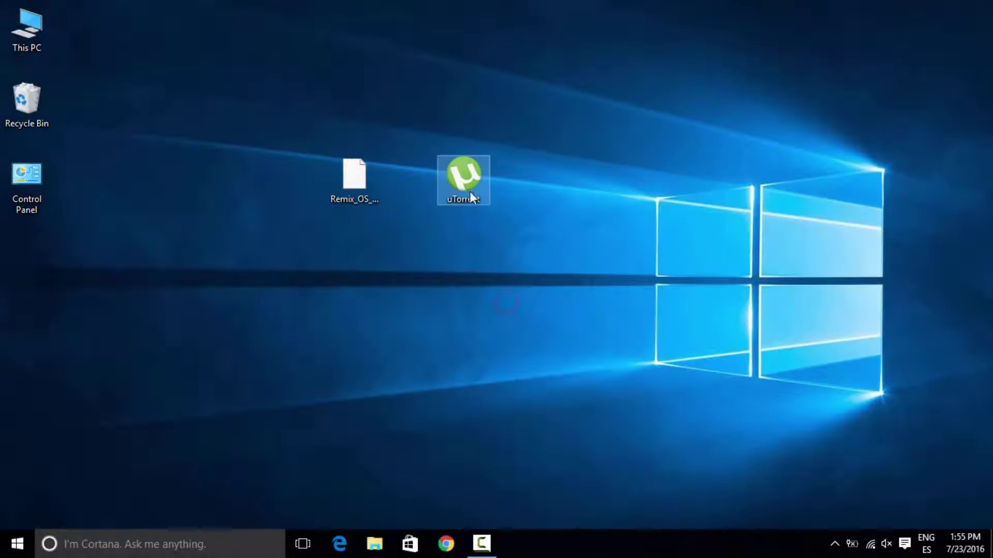
# Run the uTorrent installer, accept the license agreement, keep the recommended settings, and finish the installation without the BitTorrent Bundle download.
pyautogui.doubleClick(461, 181)
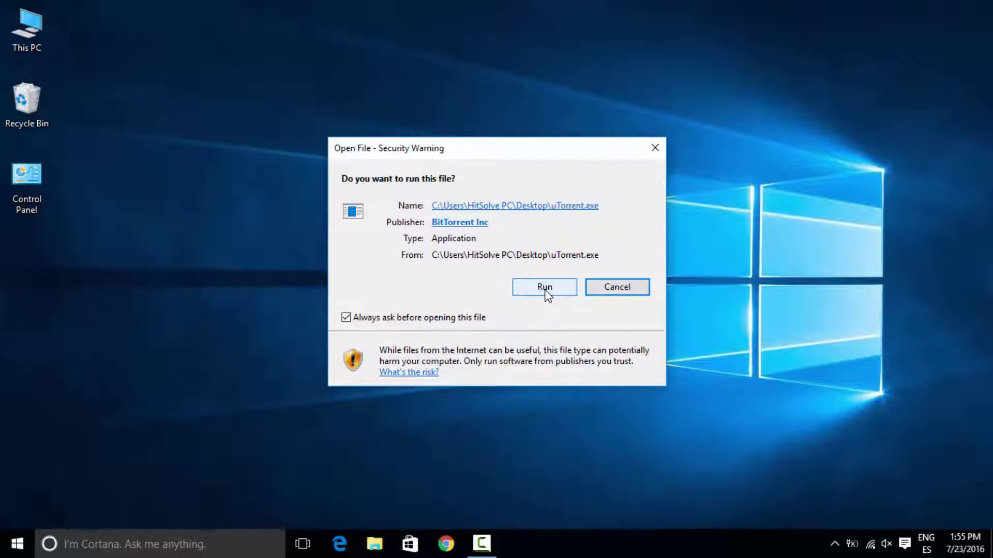
pyautogui.click(544, 291)
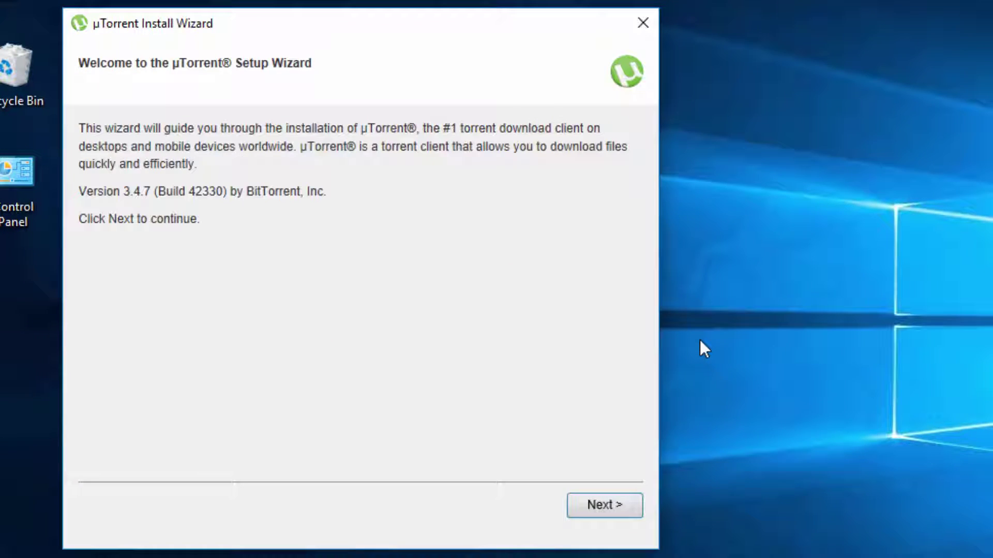
pyautogui.click(601, 510)
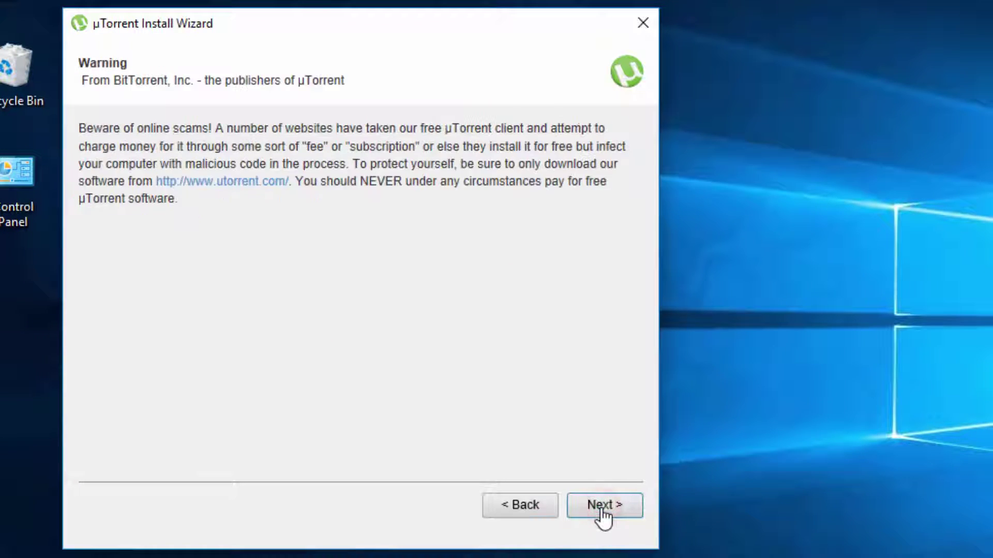
pyautogui.click(602, 507)
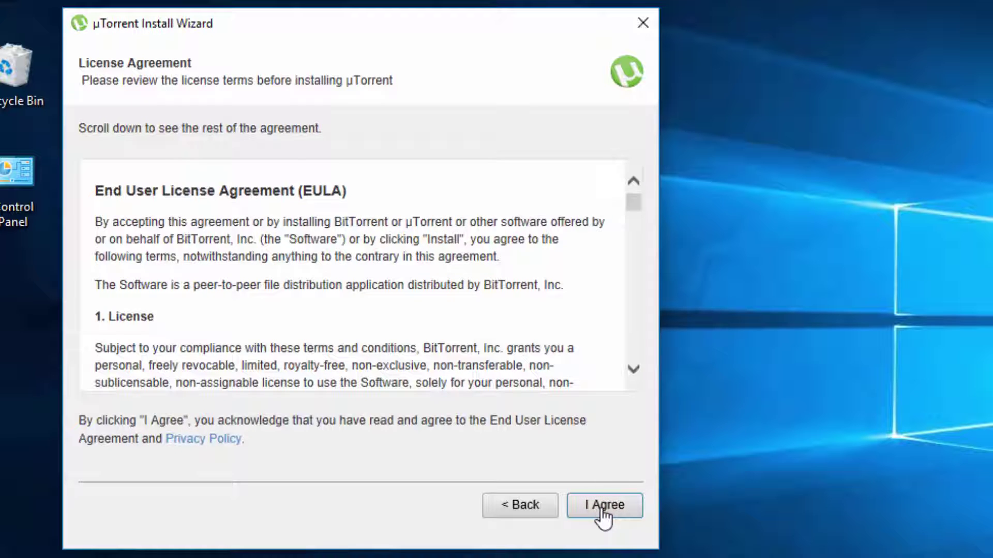
pyautogui.click(603, 507)
pyautogui.click(601, 507)
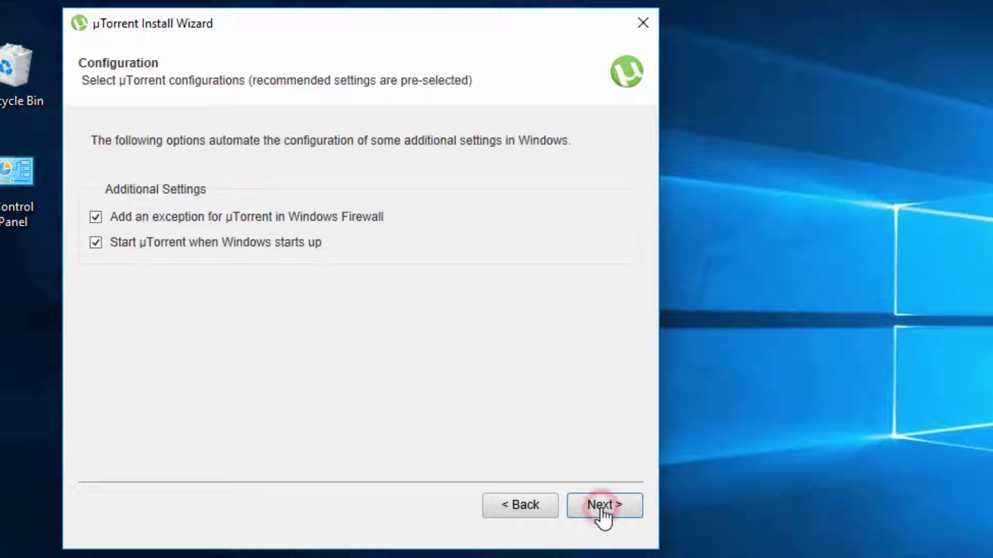
pyautogui.click(601, 509)
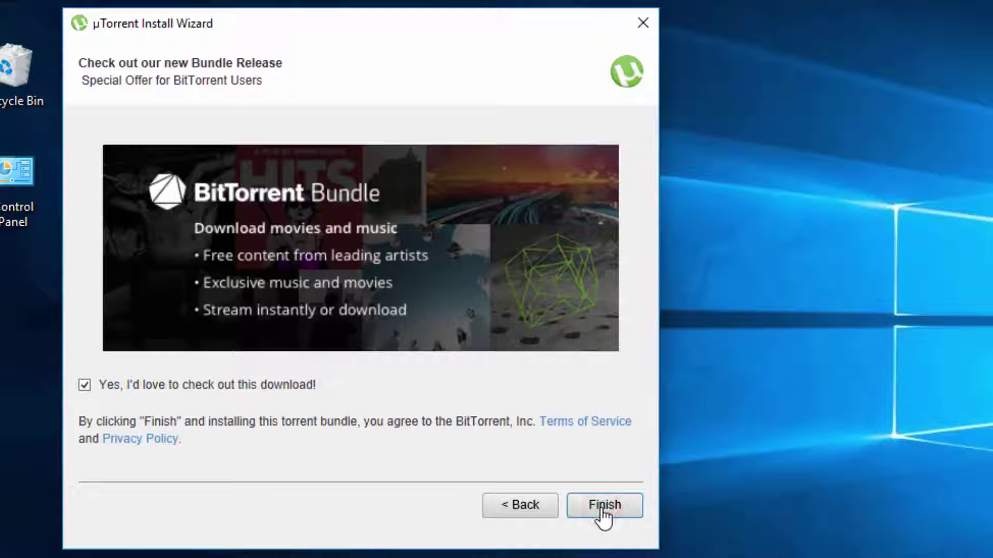
pyautogui.click(84, 386)
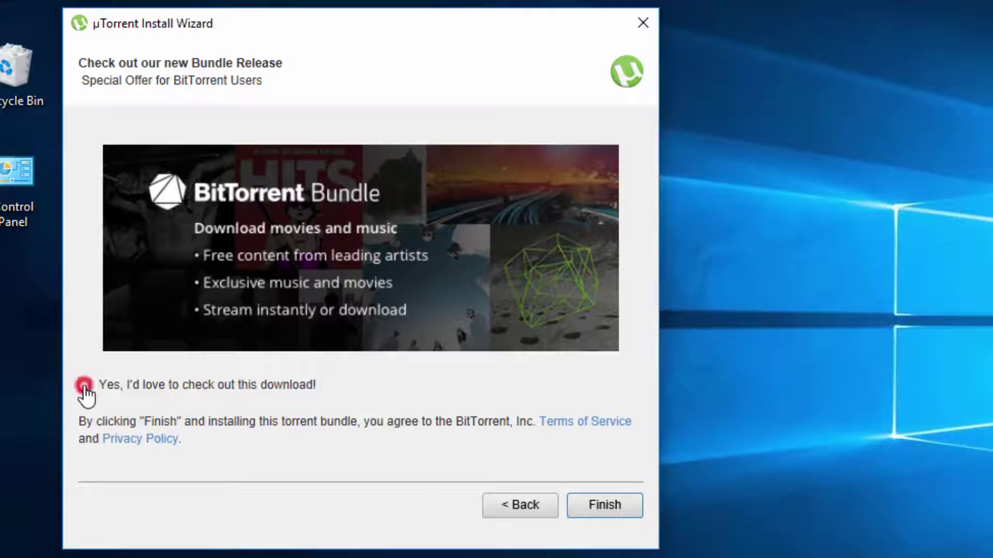
pyautogui.click(600, 509)
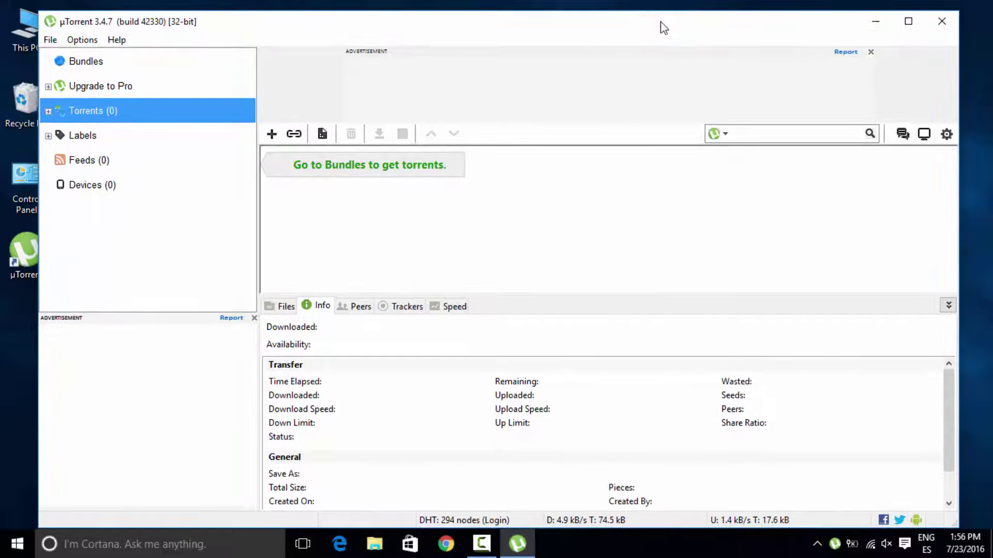
# Minimize µTorrent, delete its setup file from the desktop and move the Remix OS torrent file into its place.
pyautogui.click(875, 21)
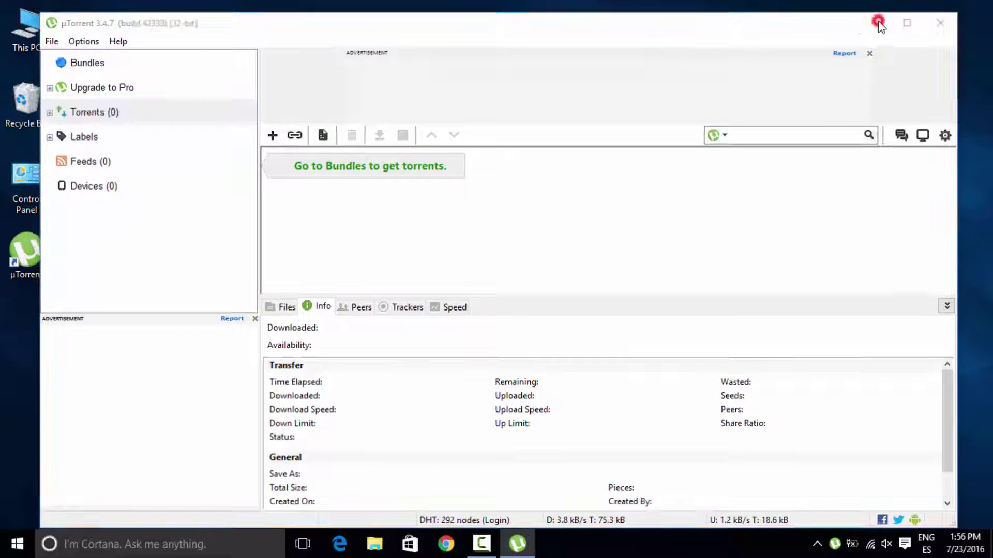
pyautogui.moveTo(483, 180); pyautogui.dragTo(41, 104)
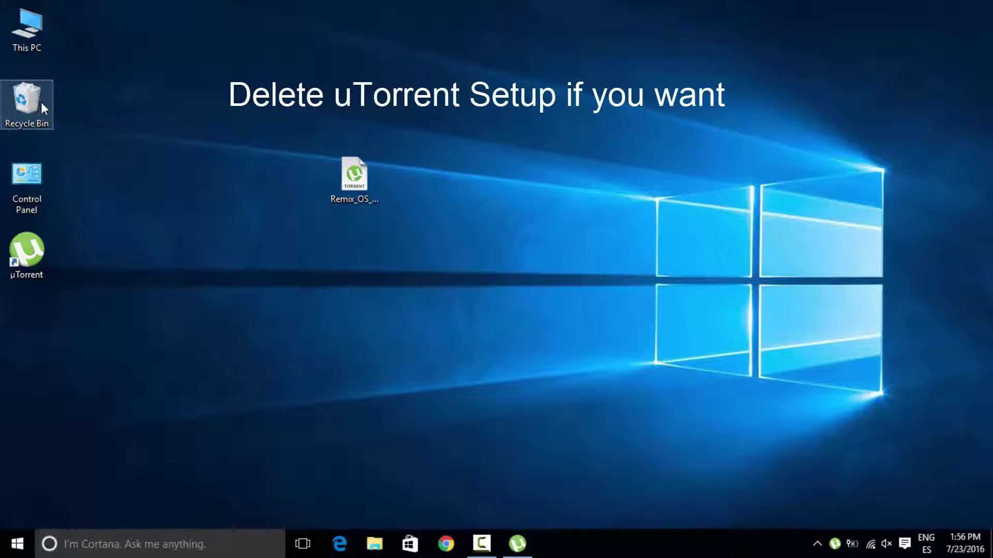
pyautogui.click(374, 177)
pyautogui.moveTo(375, 177); pyautogui.dragTo(485, 216)
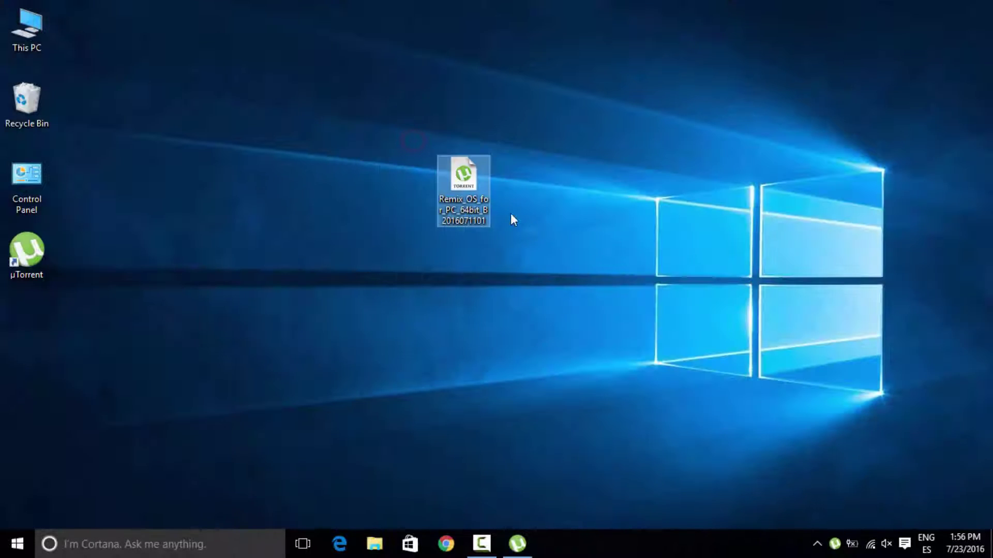
# Open the Remix OS torrent file in µTorrent and start its download with the Desktop as the save folder.
pyautogui.doubleClick(461, 189)
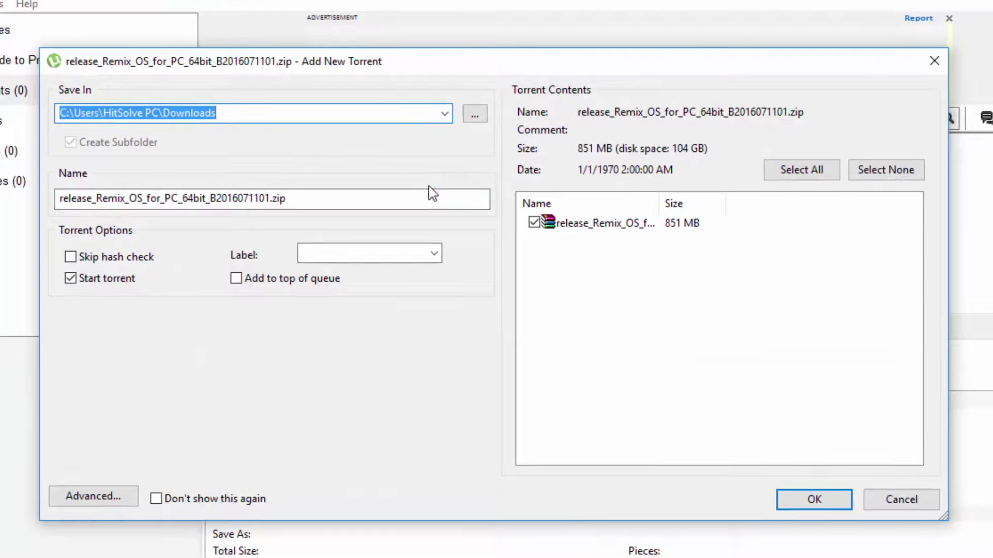
pyautogui.click(475, 114)
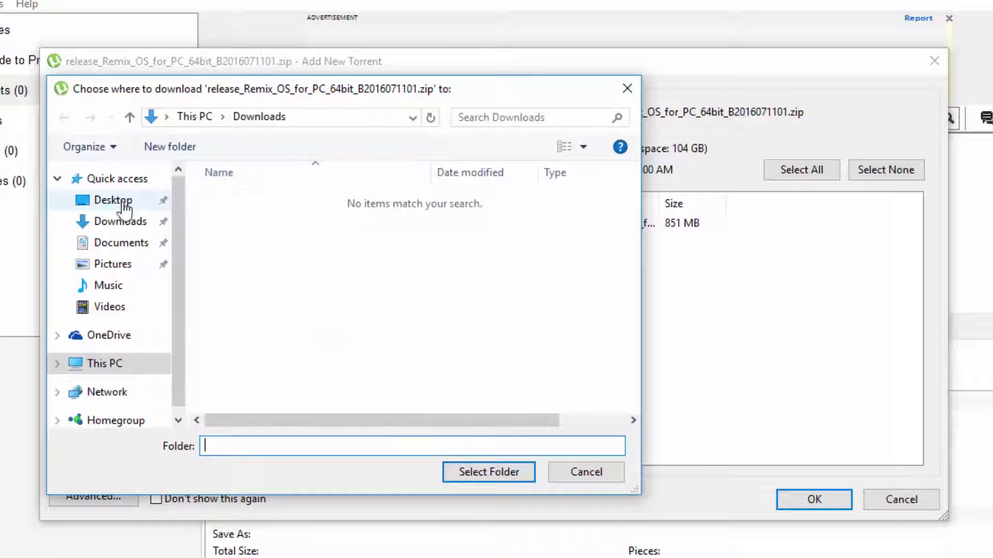
pyautogui.click(123, 203)
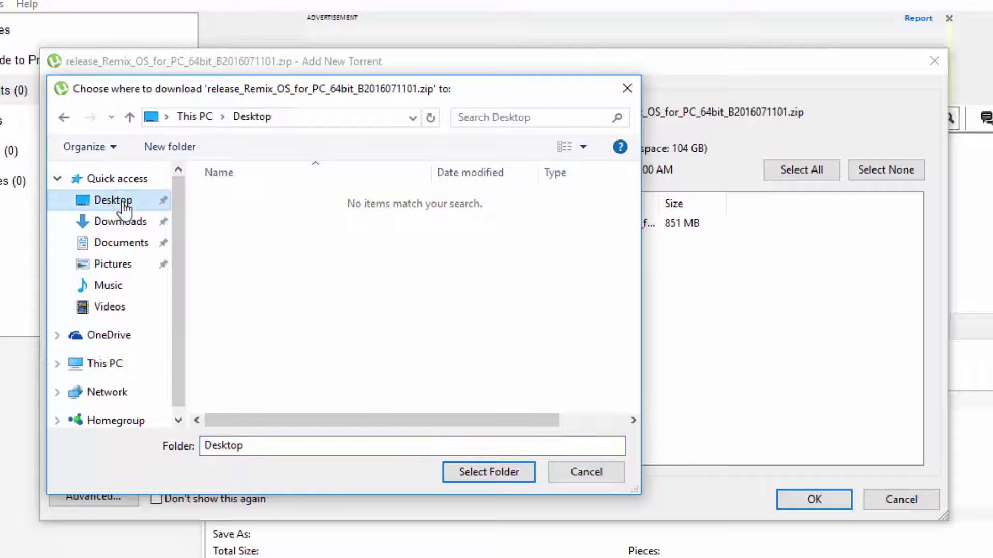
pyautogui.click(499, 475)
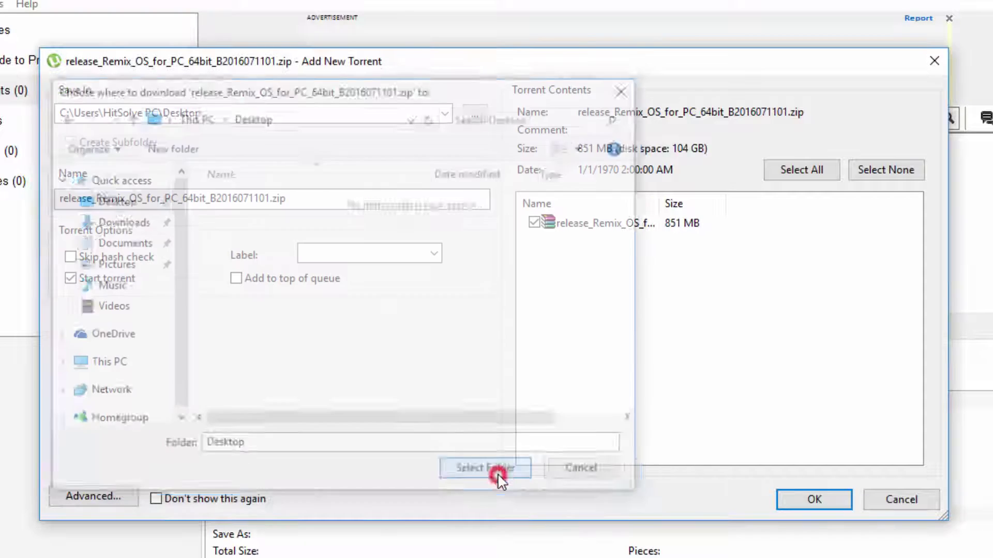
pyautogui.click(816, 502)
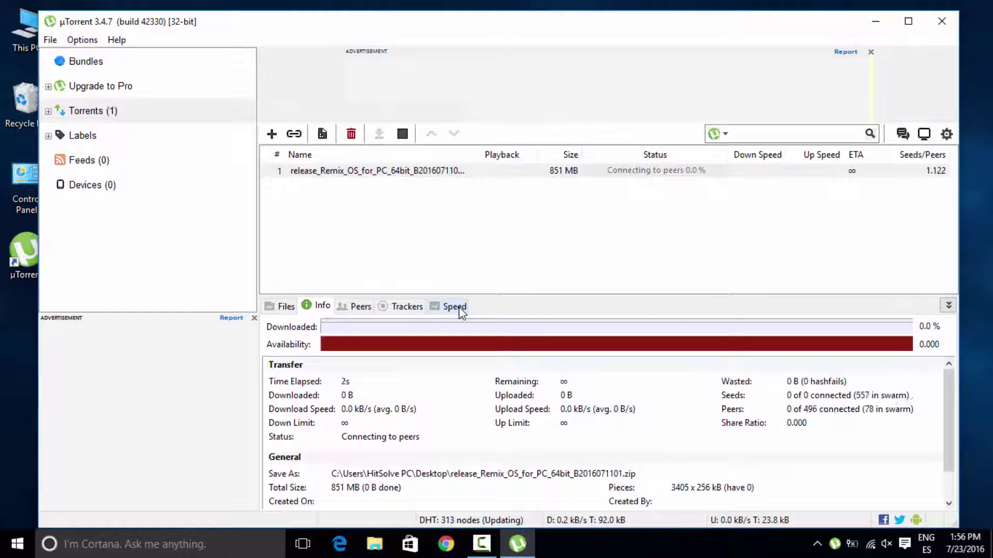
# Monitor the Remix OS download using the speed graph at a resolution of 1 second.
pyautogui.click(440, 330)
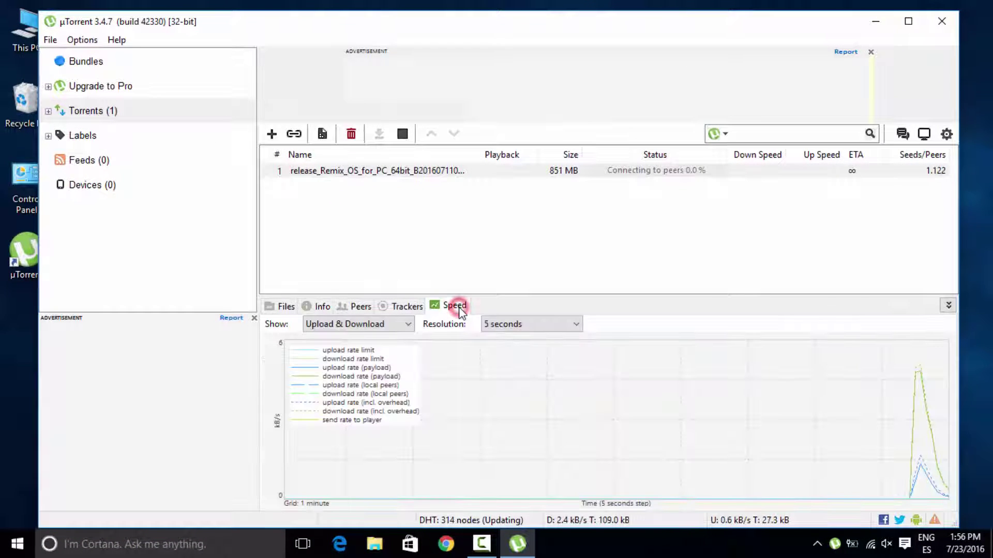
pyautogui.click(492, 324)
pyautogui.click(504, 340)
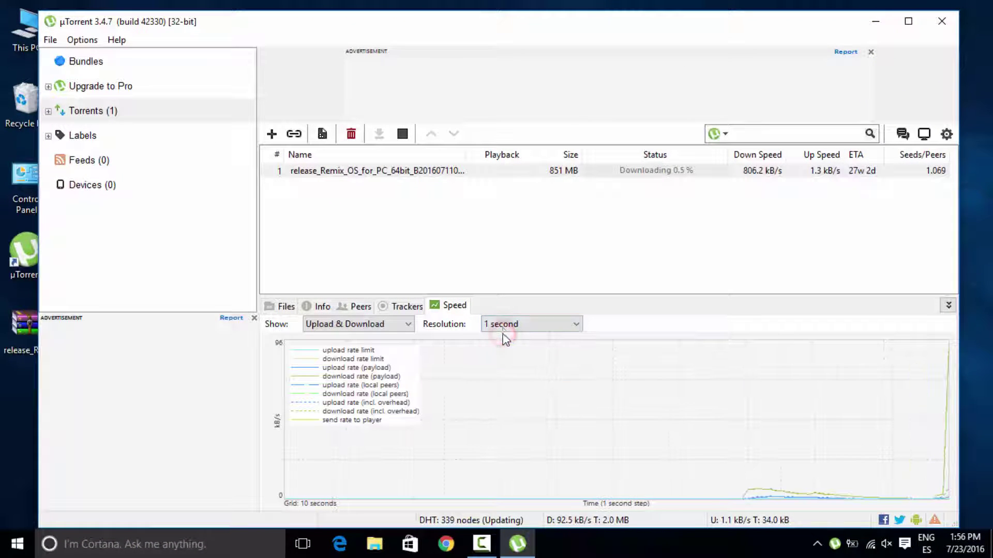
pyautogui.click(621, 175)
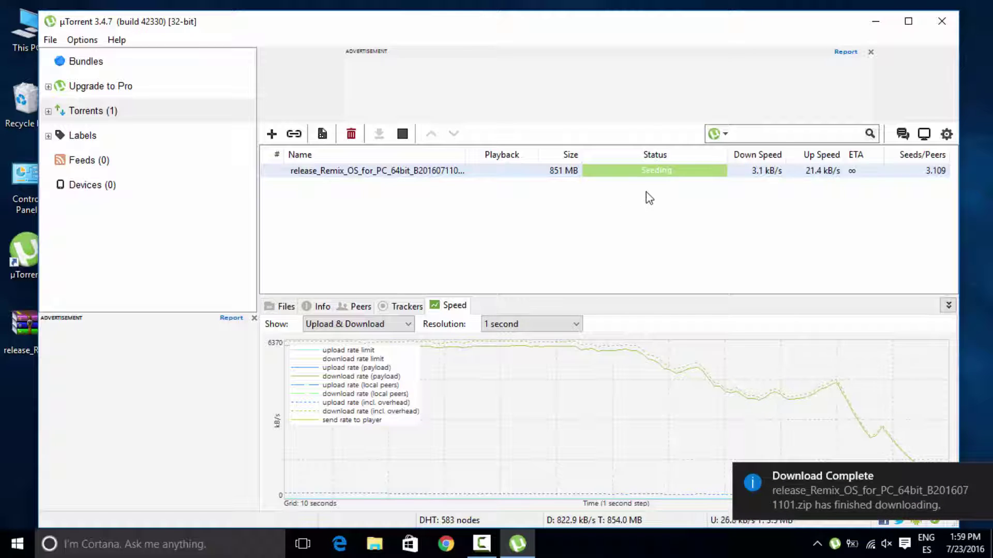
# Close µTorrent, send the Remix OS torrent file to the Recycle Bin and move the downloaded zip archive toward the middle of the desktop.
pyautogui.click(944, 23)
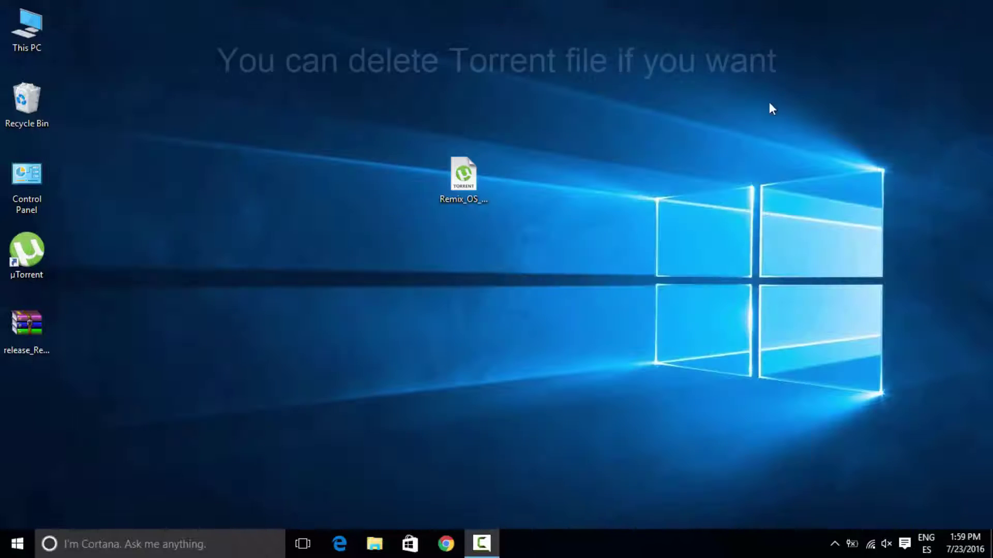
pyautogui.moveTo(478, 201); pyautogui.dragTo(36, 101)
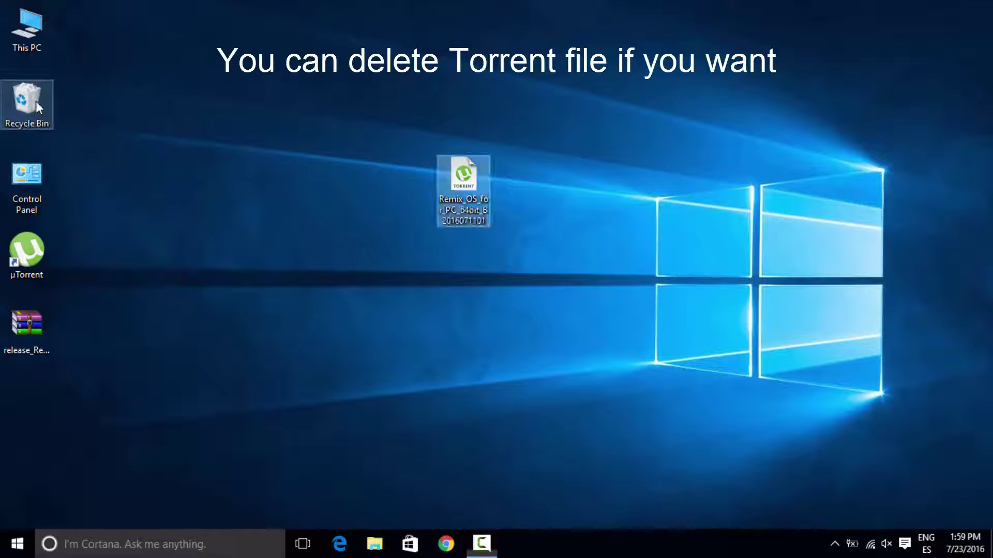
pyautogui.moveTo(36, 341); pyautogui.dragTo(264, 168)
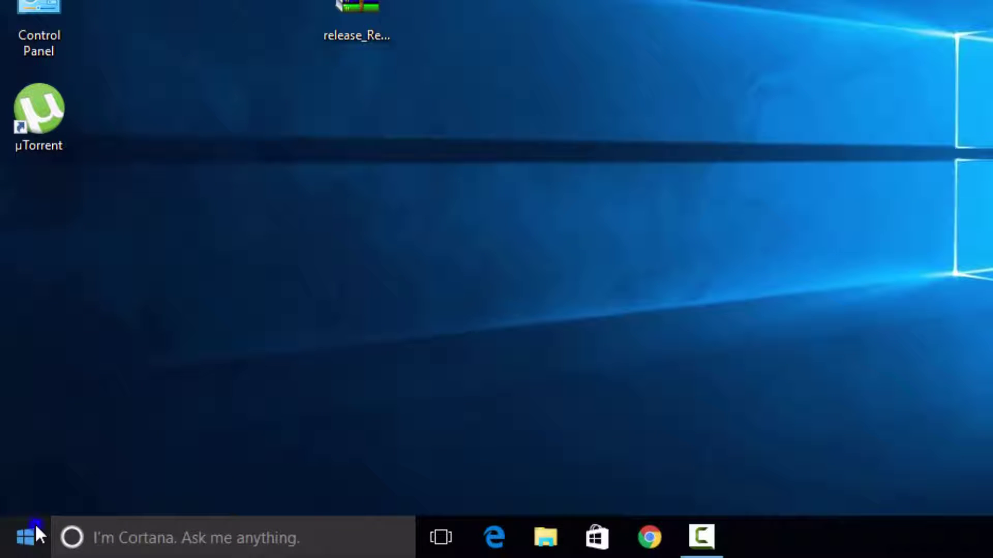
# Open Disk Management and move its window toward the upper middle of the desktop.
pyautogui.rightClick(35, 523)
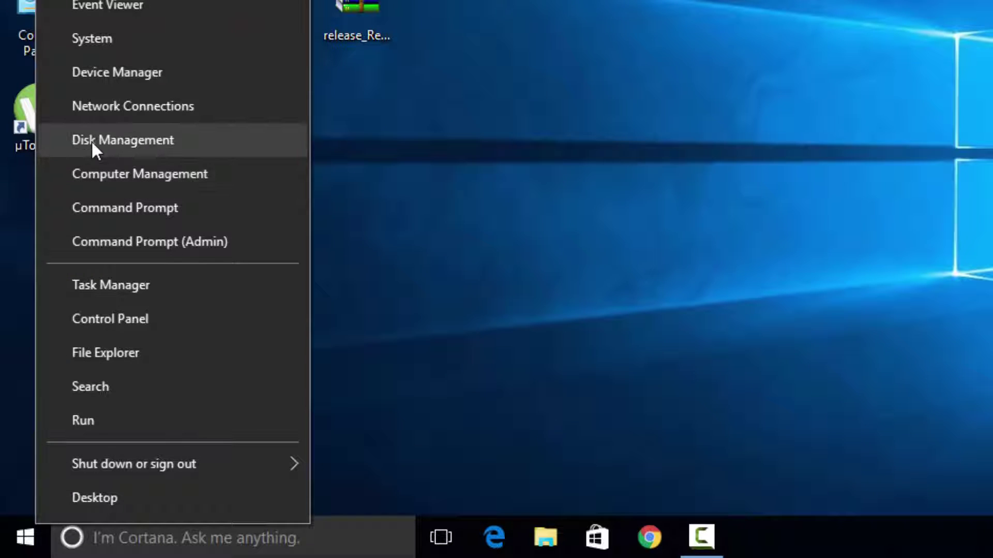
pyautogui.click(207, 139)
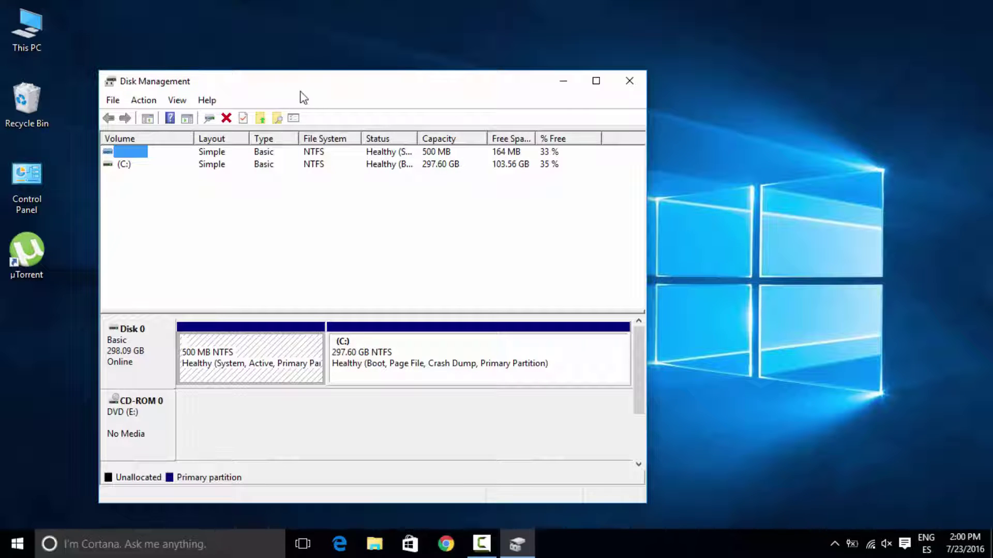
pyautogui.moveTo(308, 87); pyautogui.dragTo(341, 61)
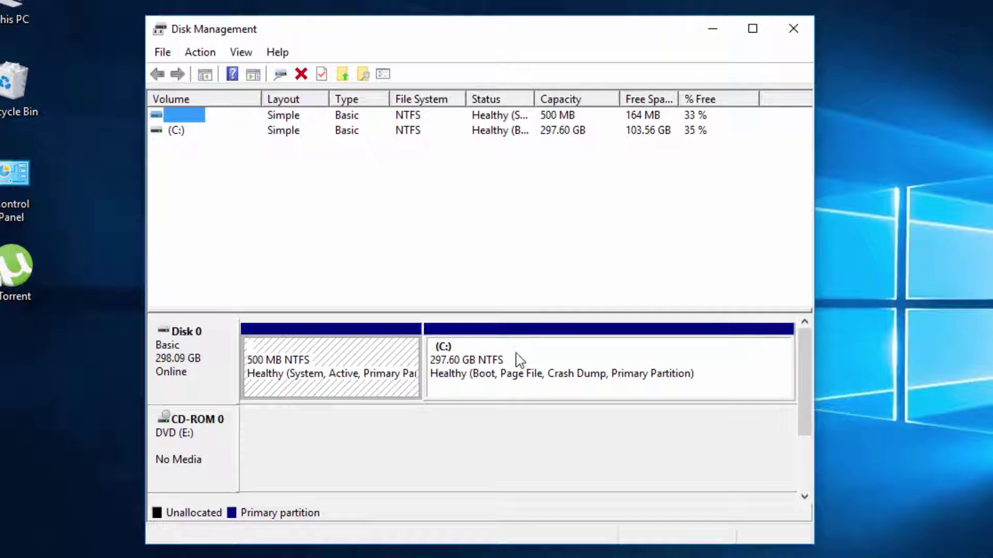
# Shrink the C: volume on Disk 0 by 19000 MB to free space for Remix OS.
pyautogui.click(439, 321)
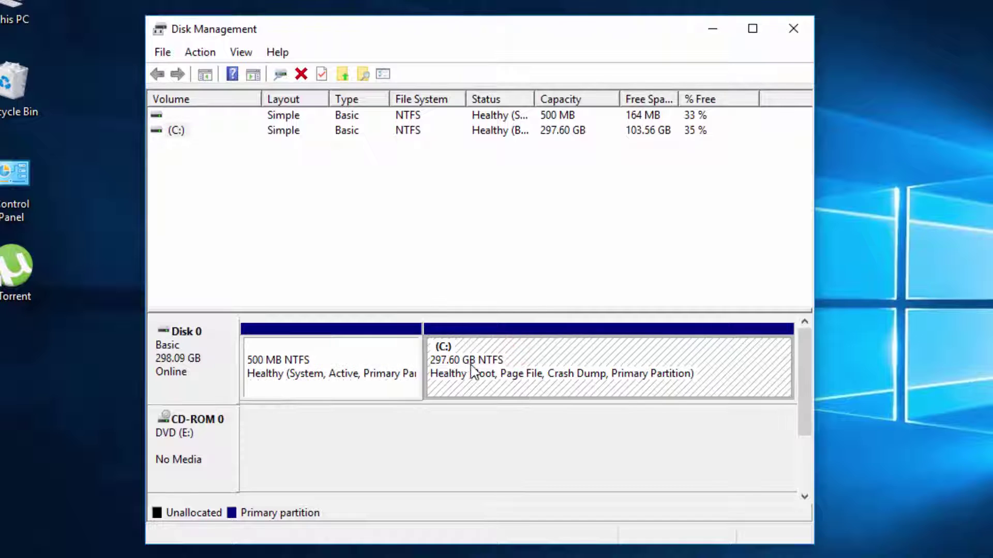
pyautogui.rightClick(532, 348)
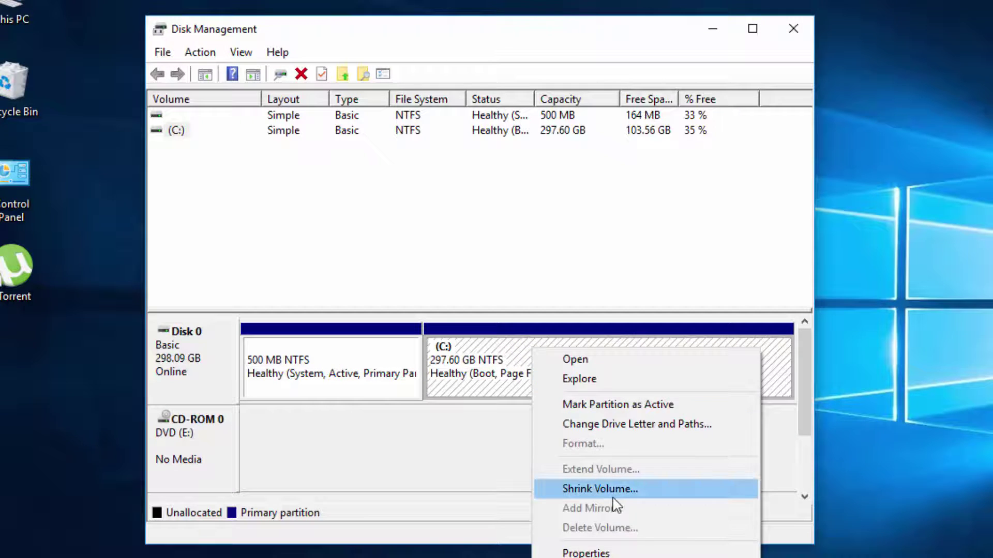
pyautogui.click(662, 495)
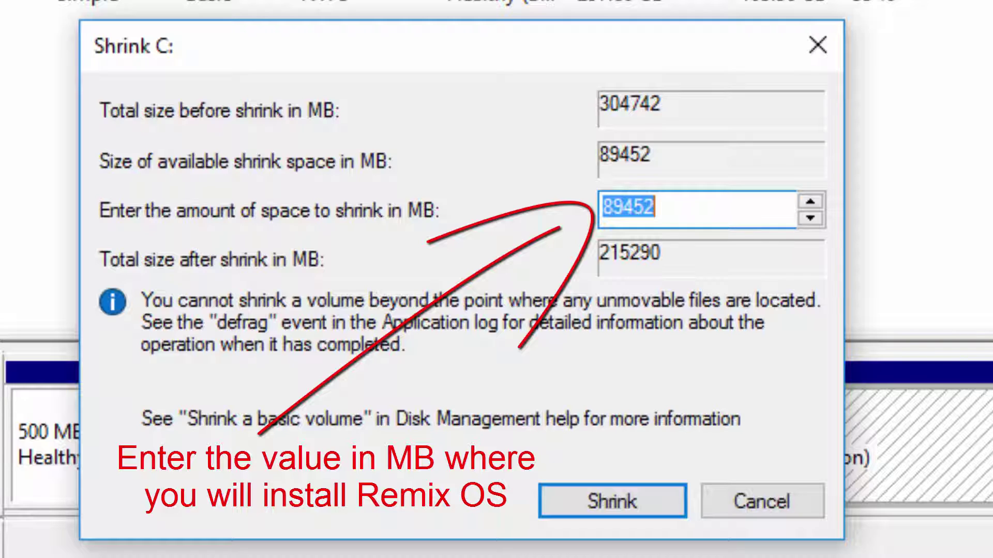
pyautogui.moveTo(680, 208); pyautogui.dragTo(603, 211)
pyautogui.click(641, 211)
pyautogui.click(661, 210)
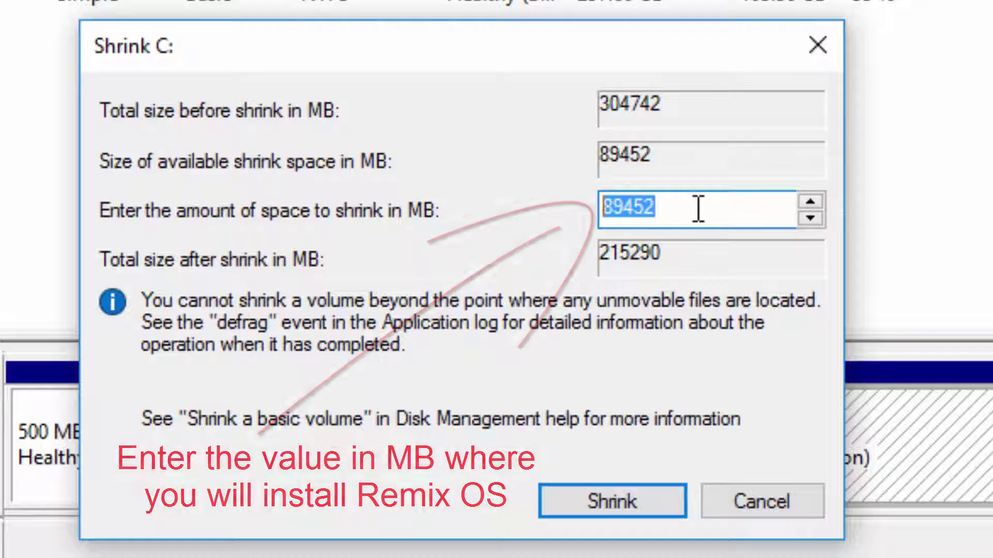
pyautogui.press('BackSpace')
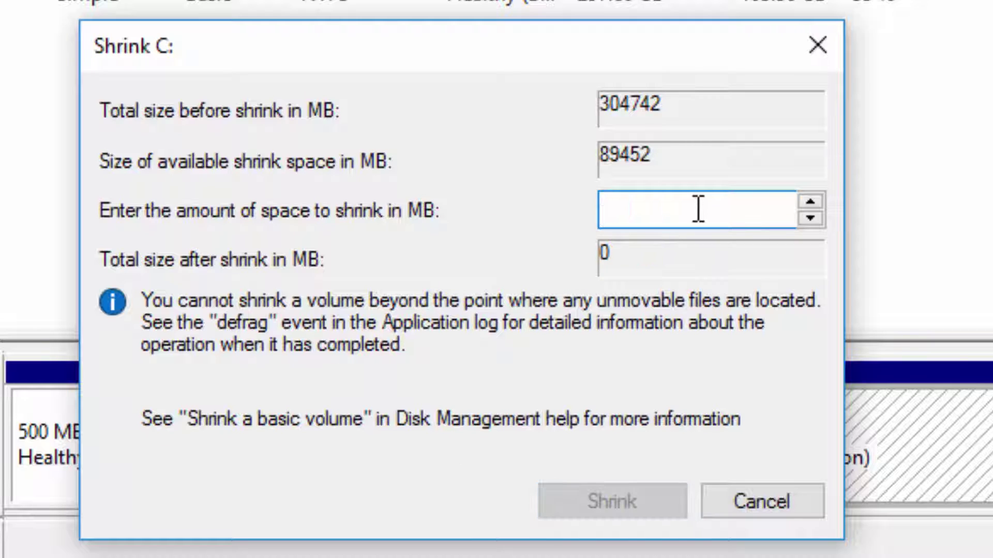
pyautogui.write('19000')
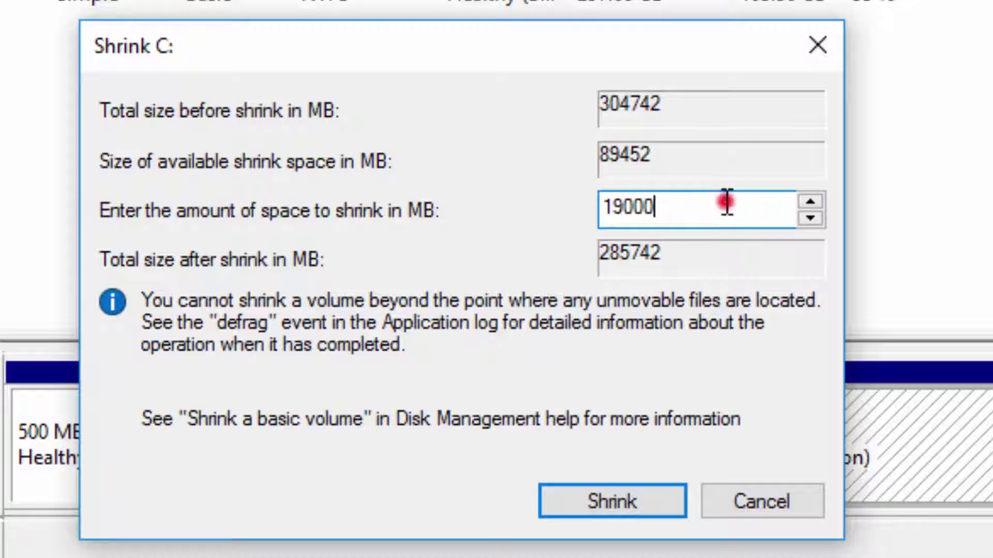
pyautogui.moveTo(724, 203); pyautogui.dragTo(574, 206)
pyautogui.click(710, 200)
pyautogui.click(614, 514)
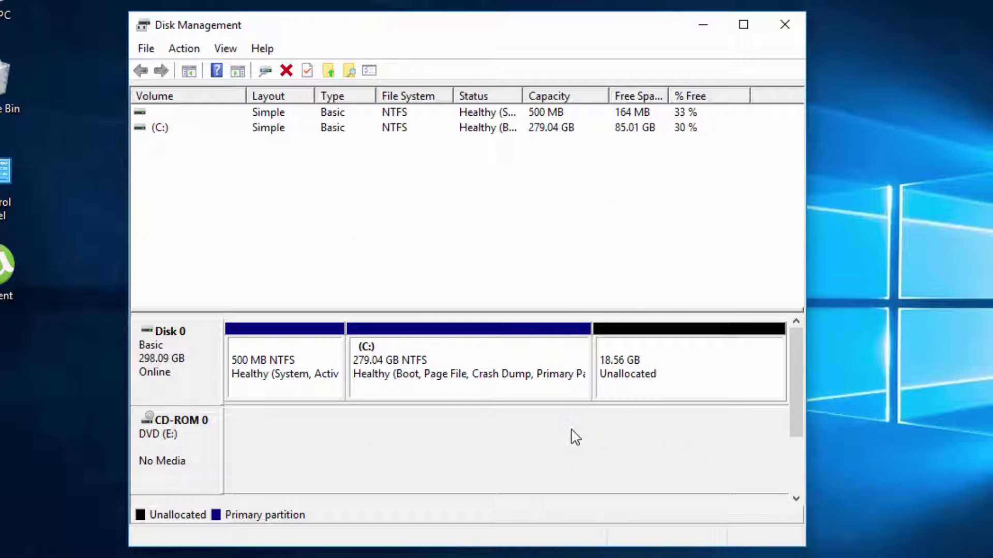
# Start a new simple volume in the unallocated space of Disk 0, with a size of 19000 MB and drive letter D.
pyautogui.click(661, 341)
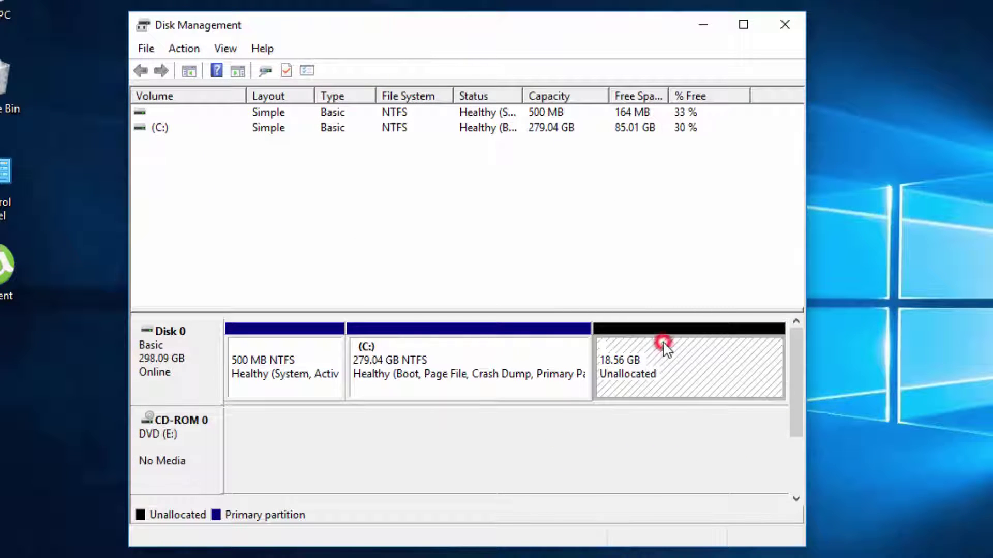
pyautogui.rightClick(672, 370)
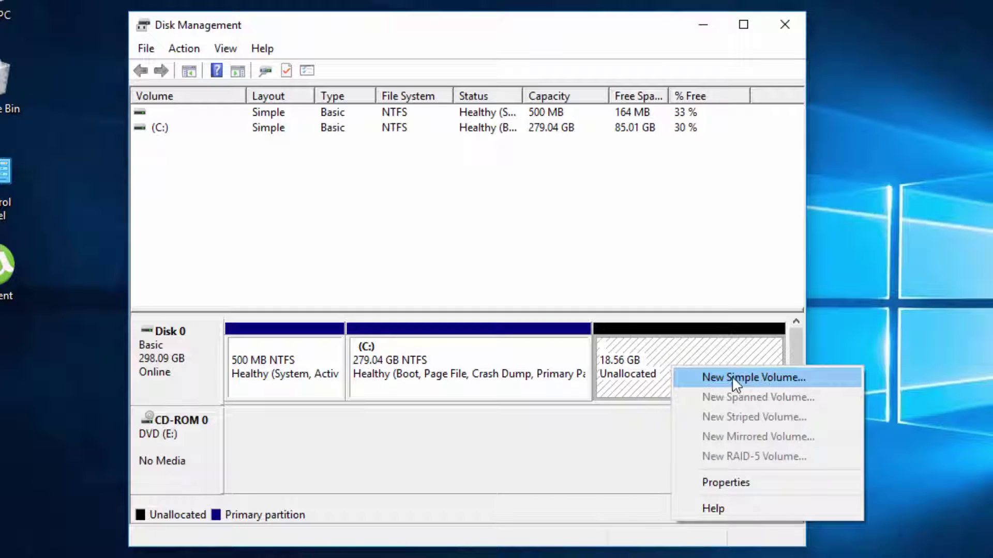
pyautogui.click(754, 378)
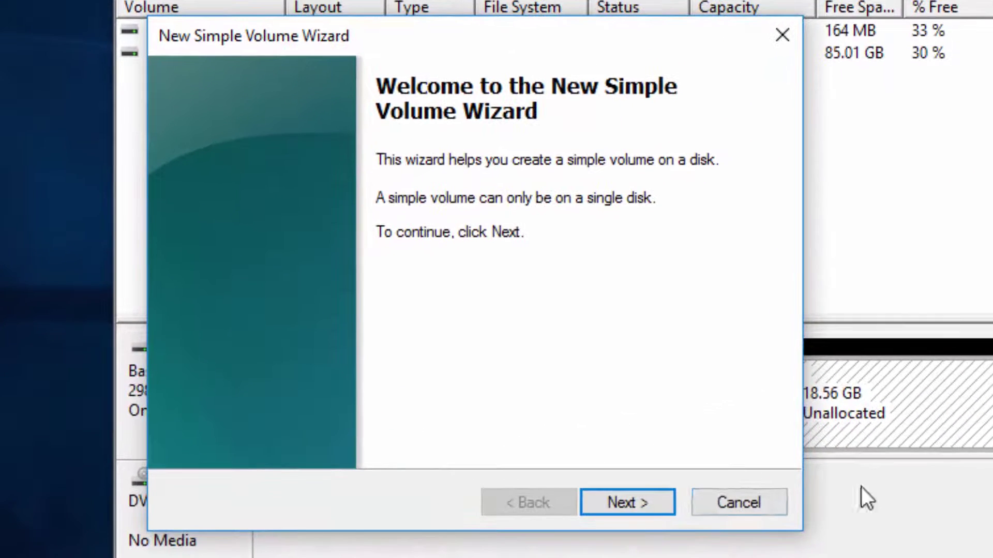
pyautogui.click(635, 511)
pyautogui.click(635, 511)
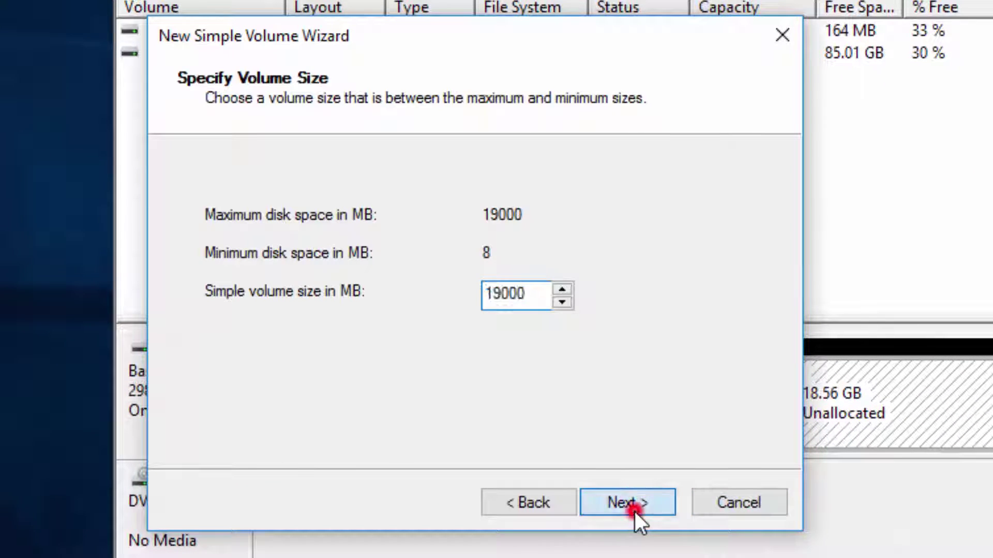
pyautogui.click(635, 511)
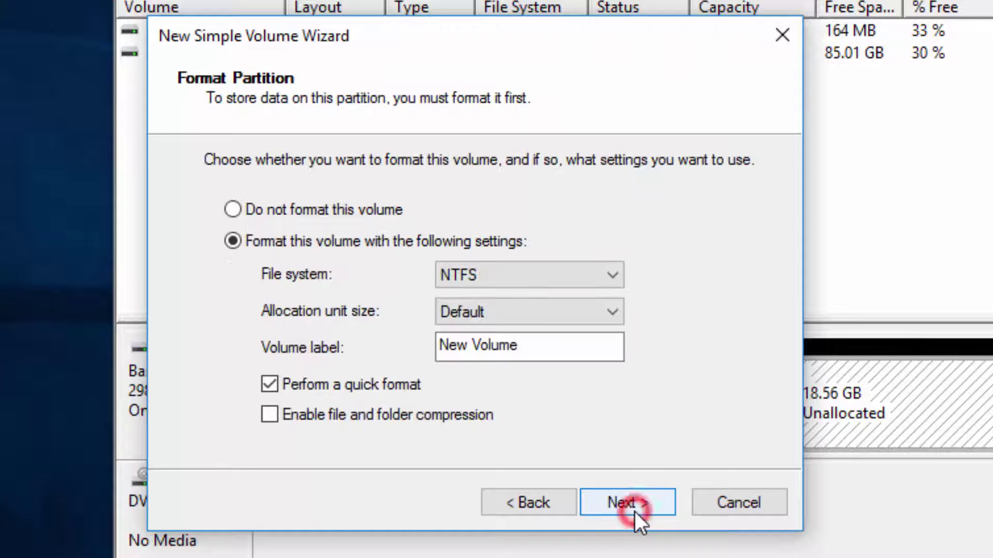
# Label the new volume "Remix OS", keep the NTFS quick format settings and finish creating it.
pyautogui.moveTo(532, 347); pyautogui.dragTo(403, 349)
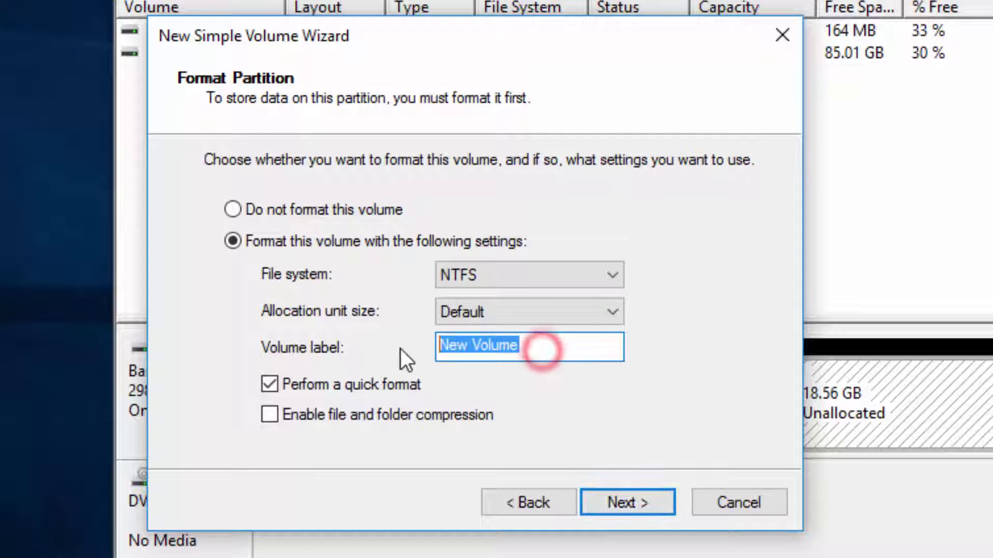
pyautogui.press('BackSpace')
pyautogui.write('R')
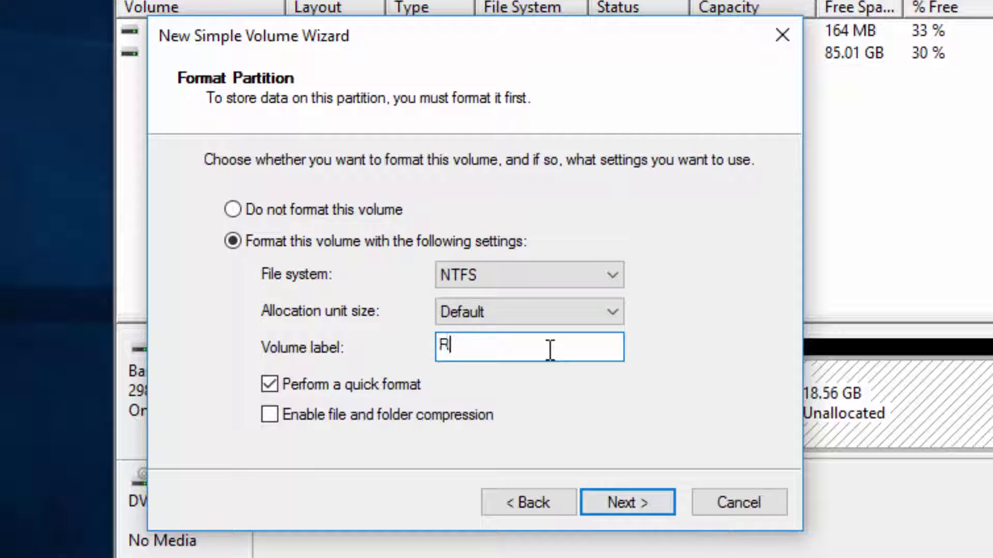
pyautogui.write('emix')
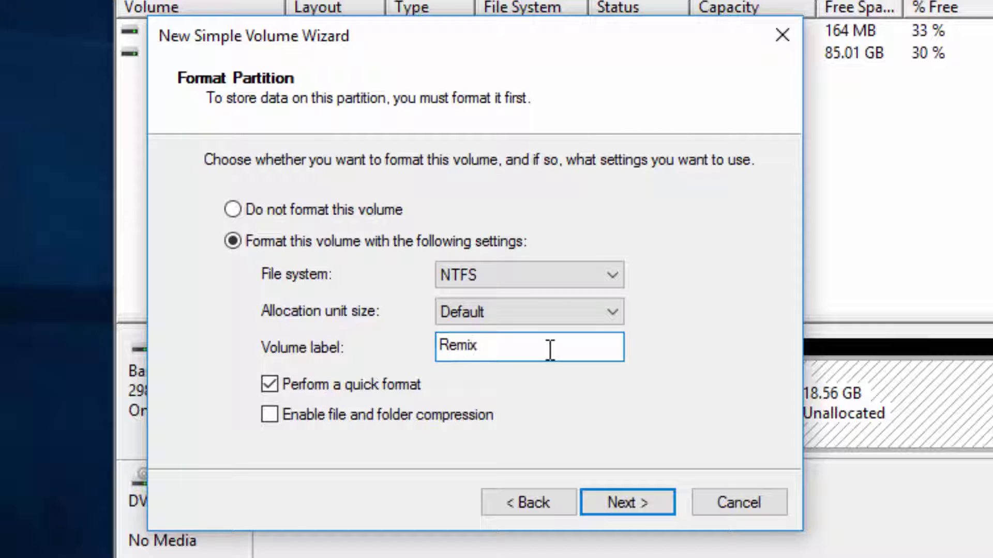
pyautogui.write(' OS')
pyautogui.moveTo(560, 346); pyautogui.dragTo(547, 369)
pyautogui.click(637, 503)
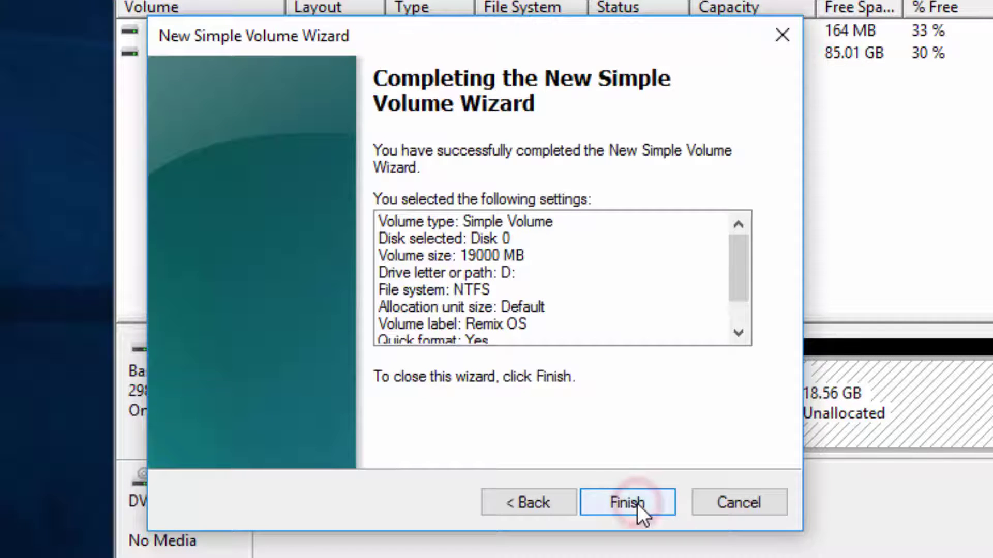
pyautogui.click(637, 504)
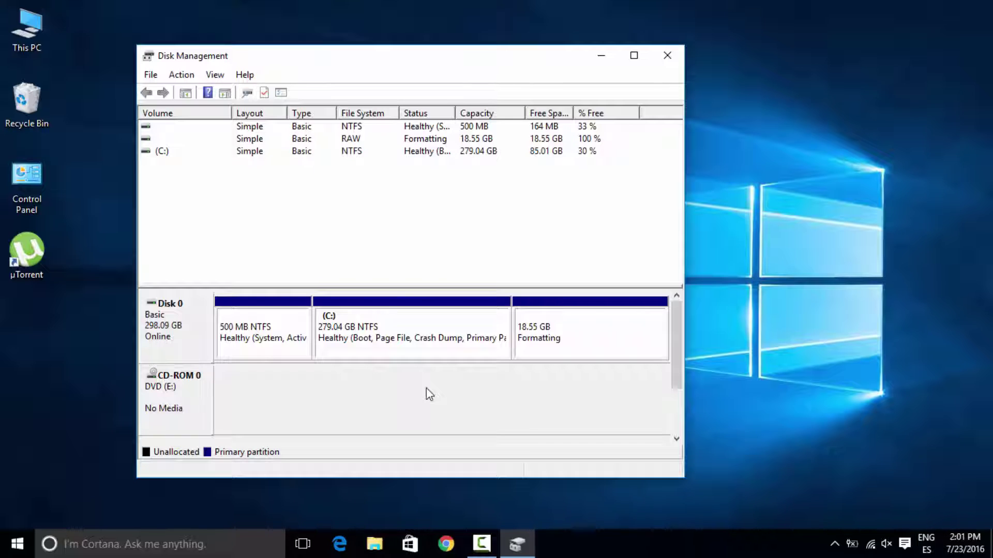
# Unmute the system sound and close Disk Management.
pyautogui.press('XF86AudioMute')
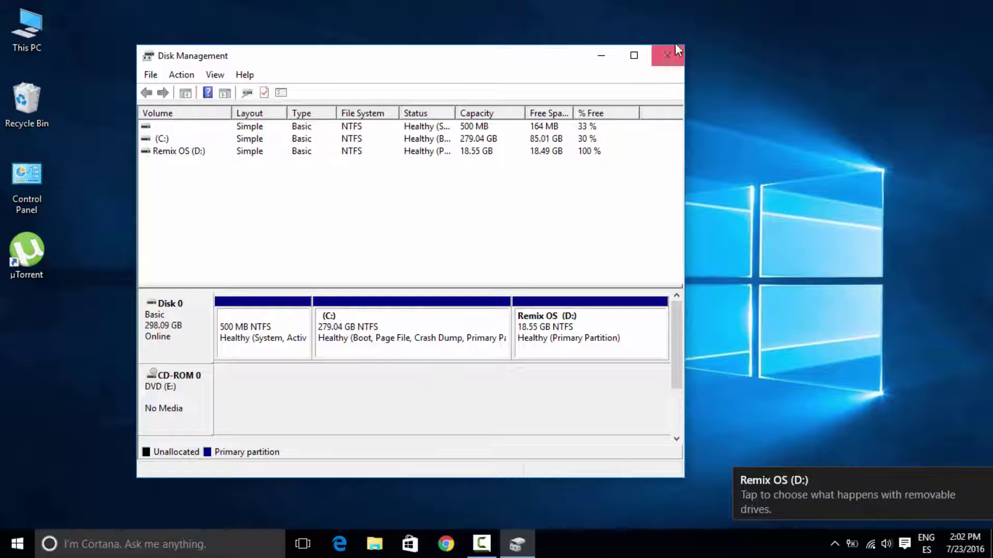
pyautogui.click(668, 57)
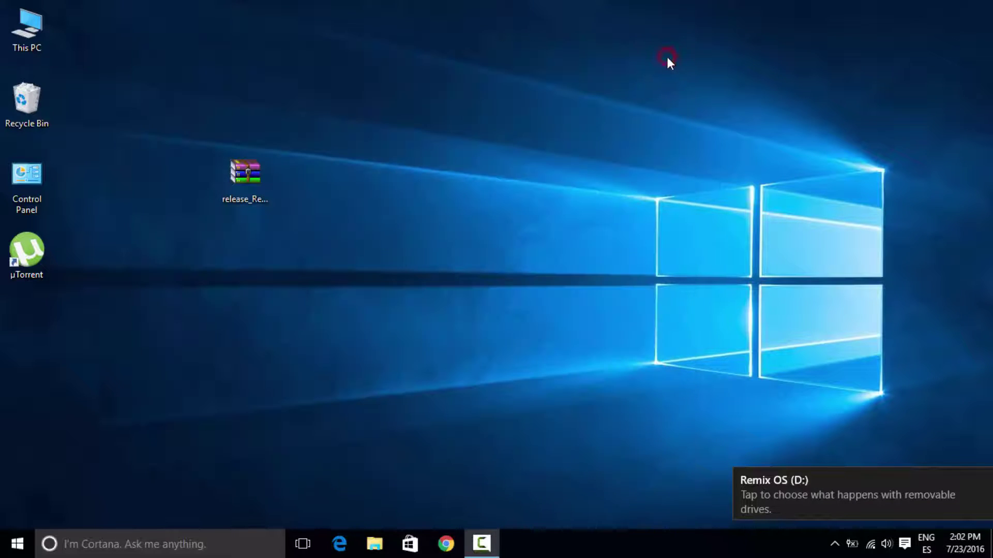
# Check the new Remix OS (D:) drive in This PC and close the window.
pyautogui.doubleClick(33, 27)
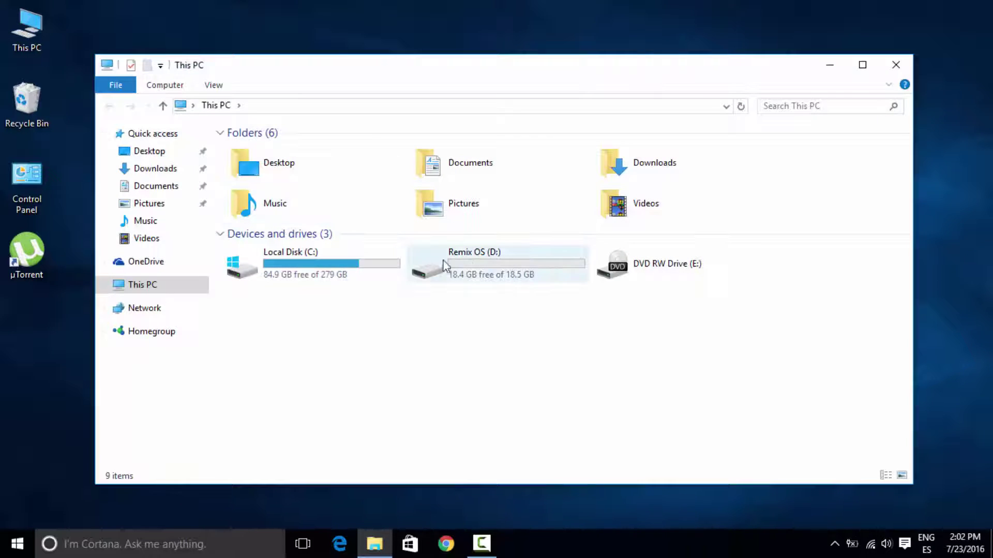
pyautogui.click(469, 260)
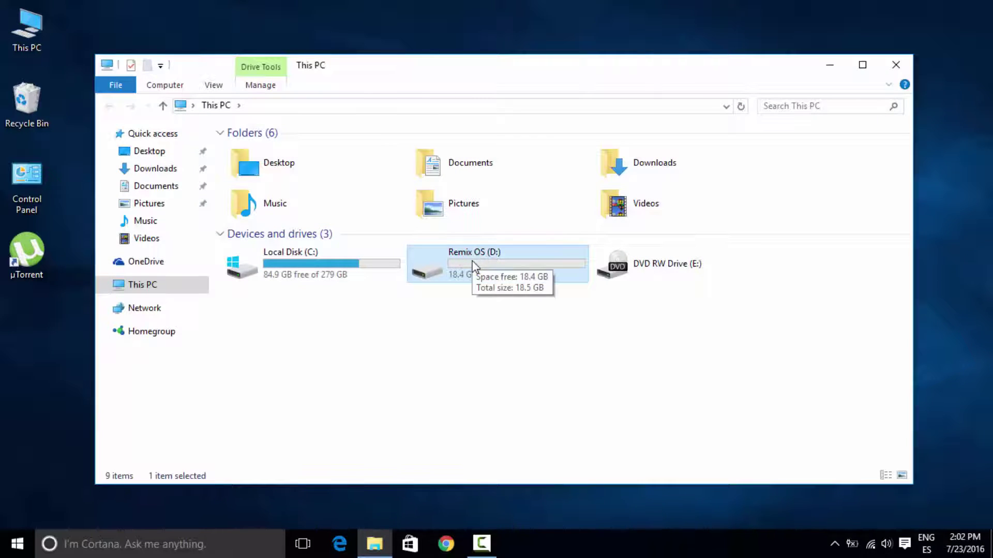
pyautogui.click(896, 65)
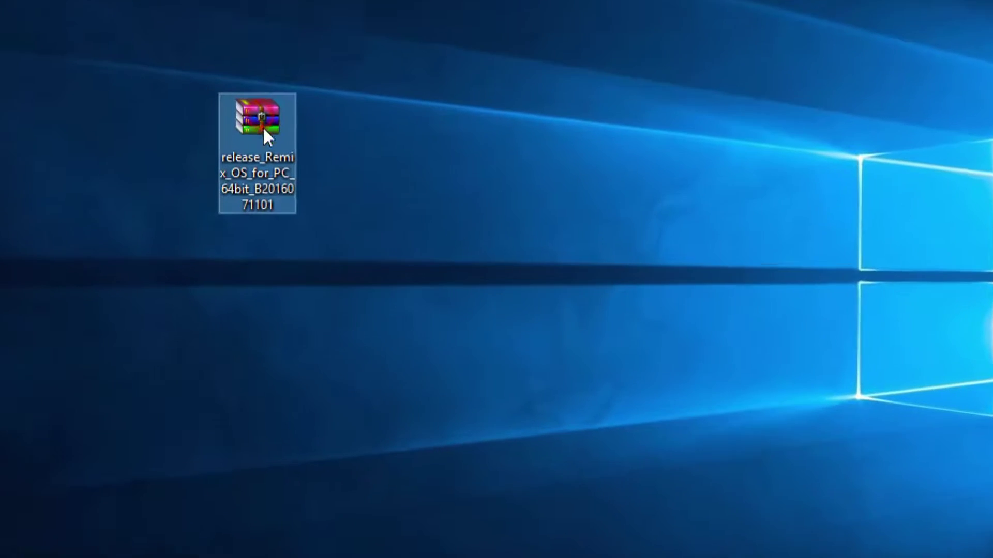
# Extract the Remix OS archive into a folder of its own name and move that folder beside the archive on the desktop.
pyautogui.rightClick(260, 125)
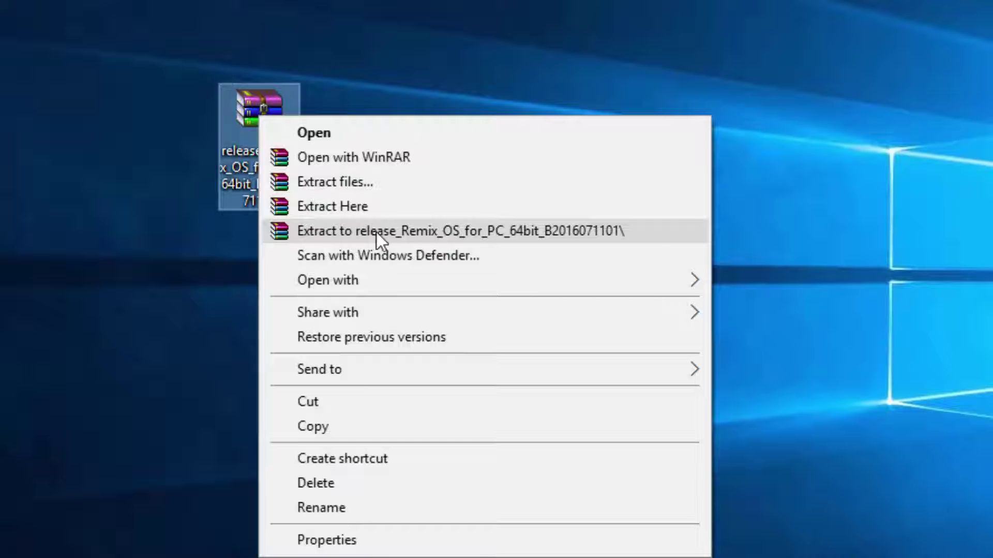
pyautogui.click(421, 231)
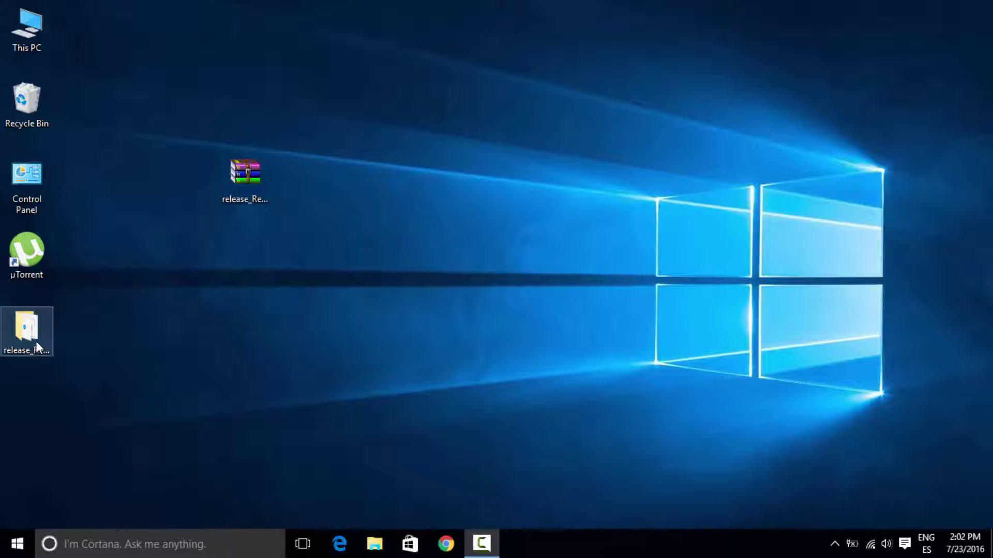
pyautogui.moveTo(35, 340); pyautogui.dragTo(432, 205)
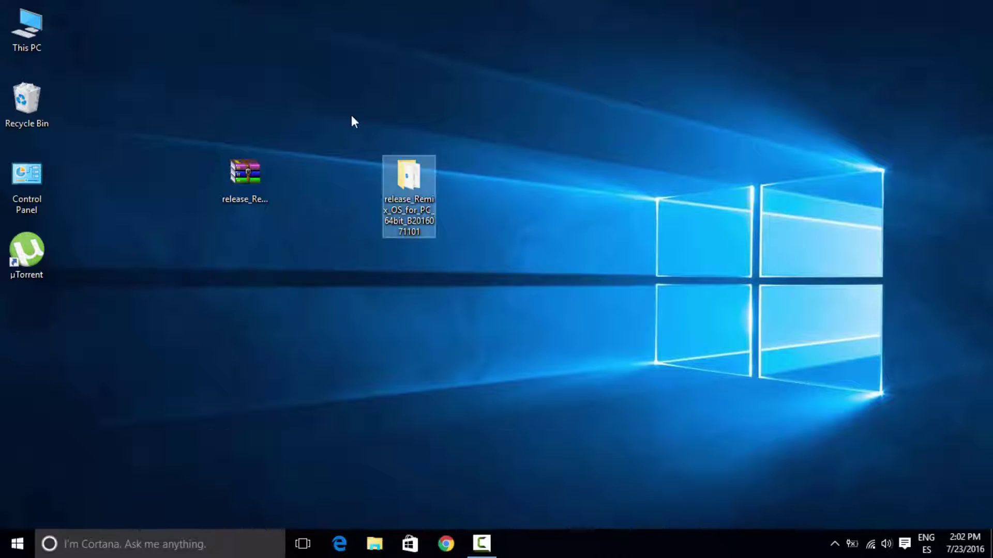
pyautogui.moveTo(357, 121); pyautogui.dragTo(428, 236)
# Try to send the Remix OS zip archive to the Recycle Bin.
pyautogui.click(238, 188)
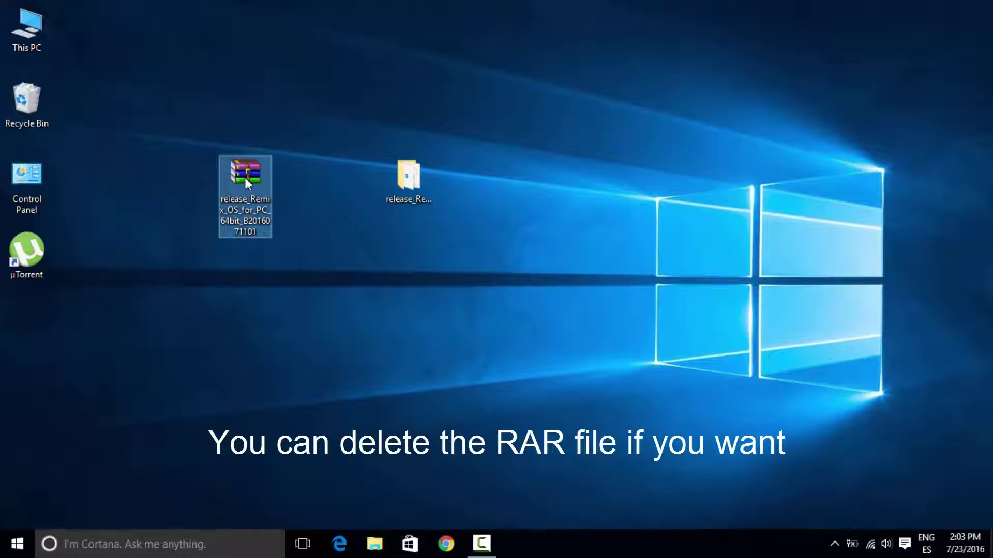
pyautogui.moveTo(245, 181); pyautogui.dragTo(29, 104)
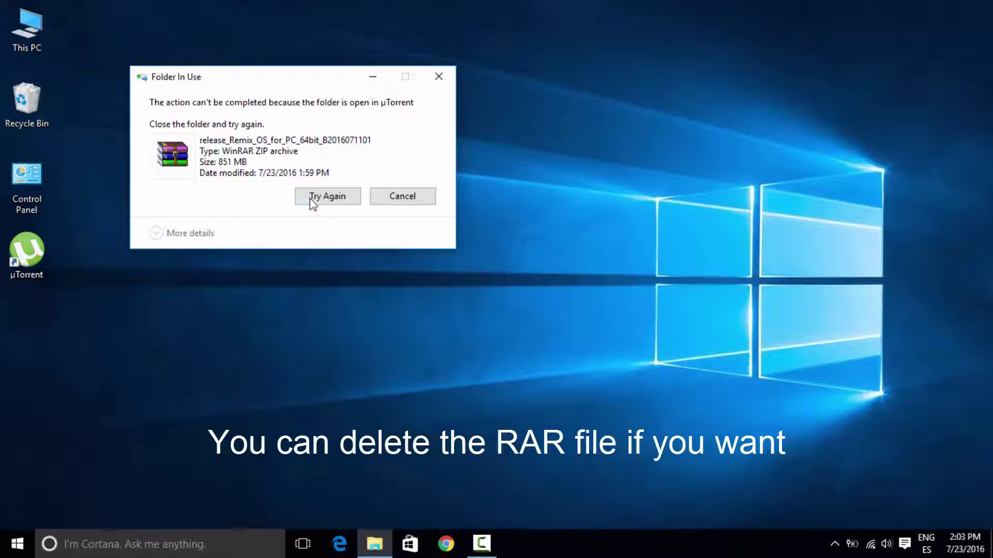
pyautogui.click(327, 202)
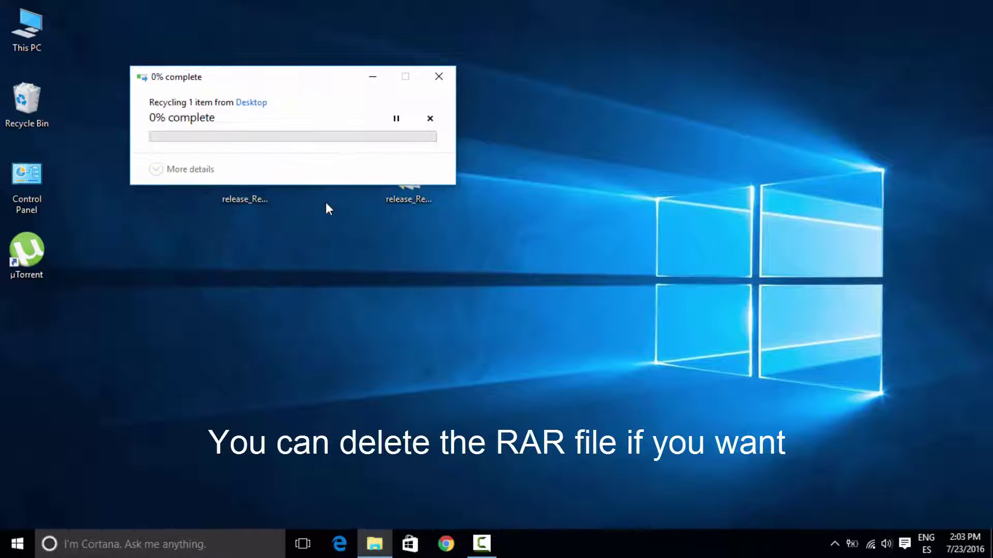
pyautogui.click(397, 203)
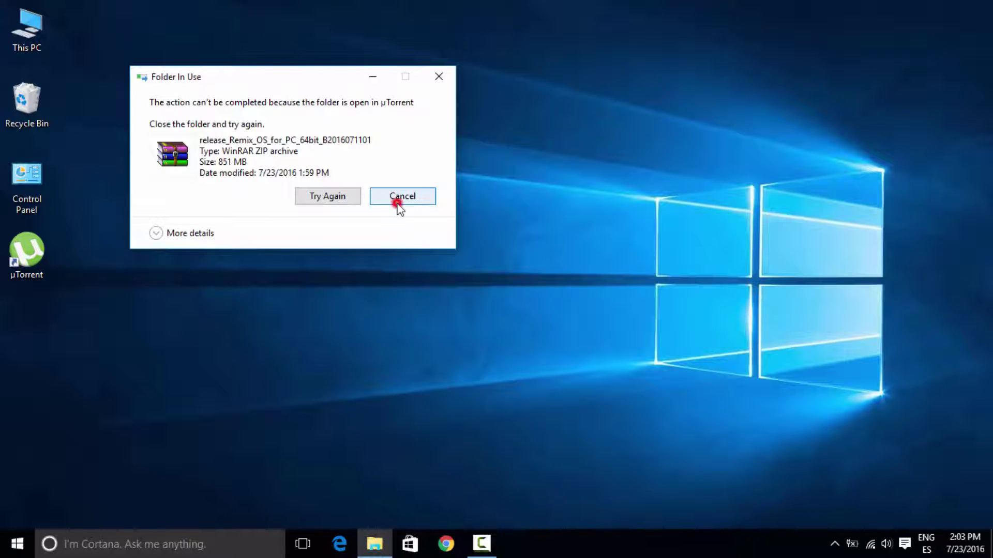
# Move the Remix OS zip archive below the µTorrent shortcut on the desktop.
pyautogui.moveTo(248, 190); pyautogui.dragTo(49, 320)
pyautogui.click(305, 286)
pyautogui.moveTo(405, 183); pyautogui.dragTo(391, 198)
pyautogui.moveTo(339, 146); pyautogui.dragTo(488, 290)
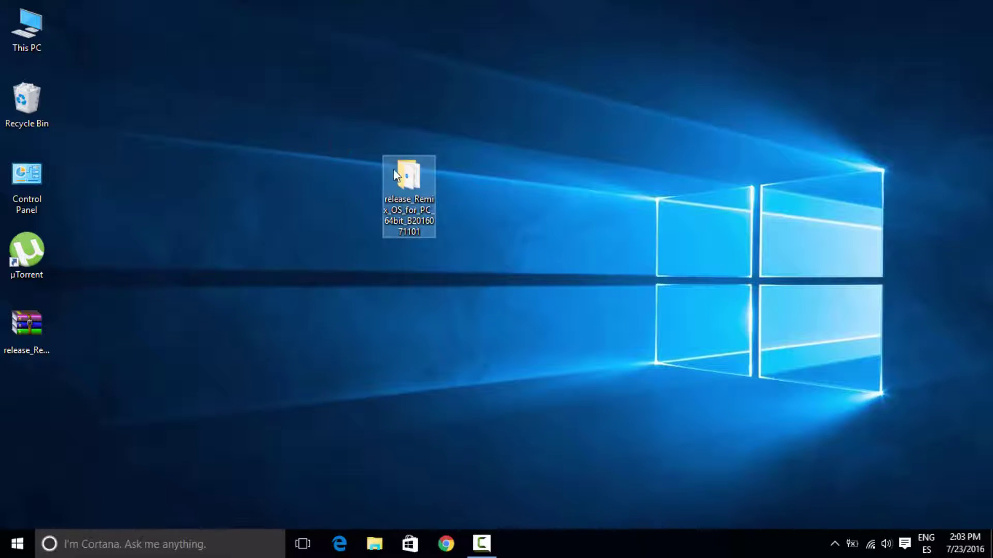
# Open the extracted Remix OS folder and widen the Name column to fit the full file names.
pyautogui.doubleClick(411, 194)
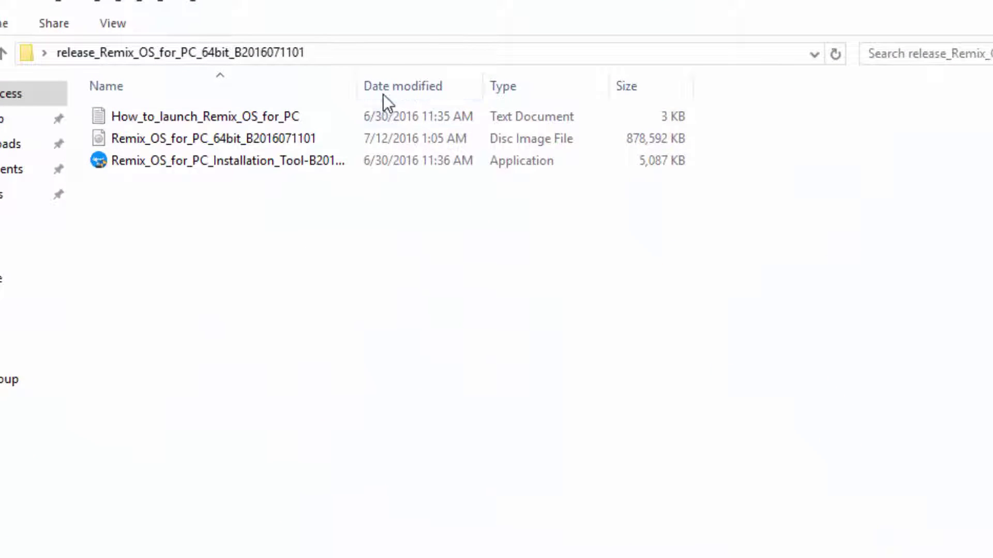
pyautogui.moveTo(362, 86); pyautogui.dragTo(436, 88)
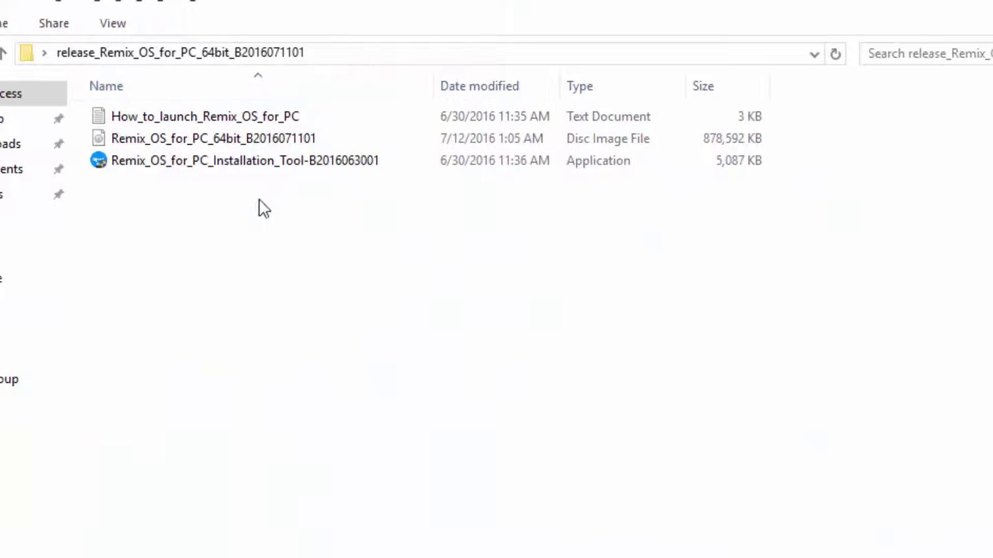
pyautogui.click(219, 169)
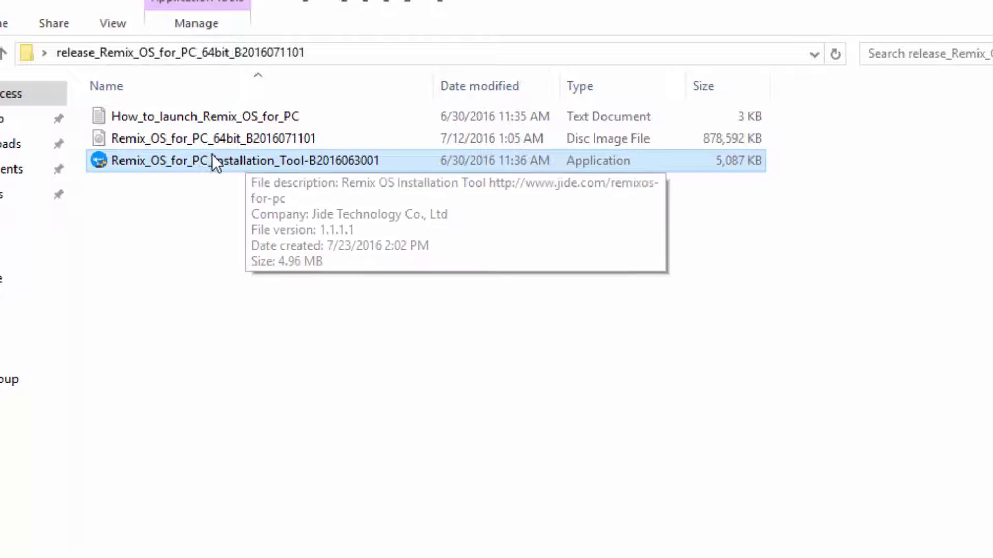
pyautogui.rightClick(250, 160)
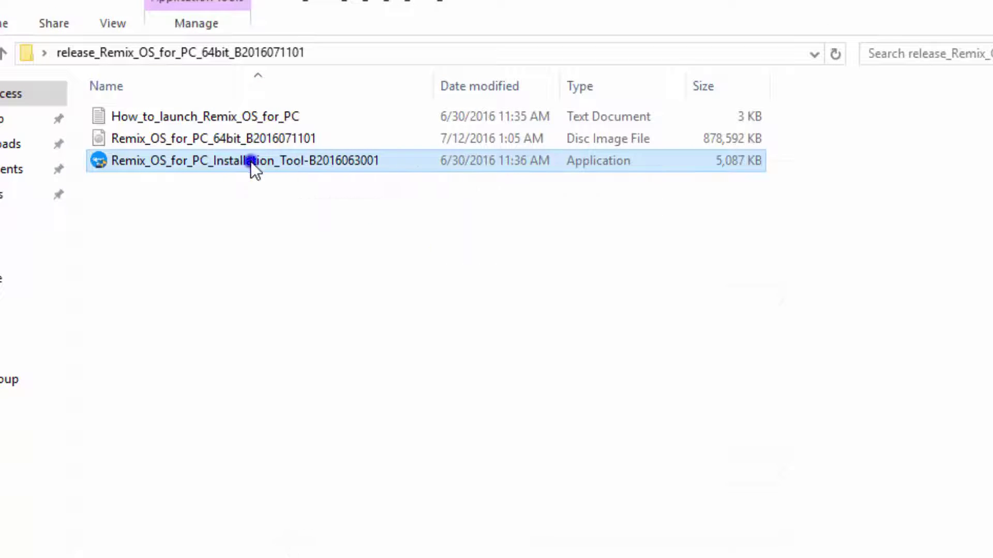
pyautogui.click(279, 177)
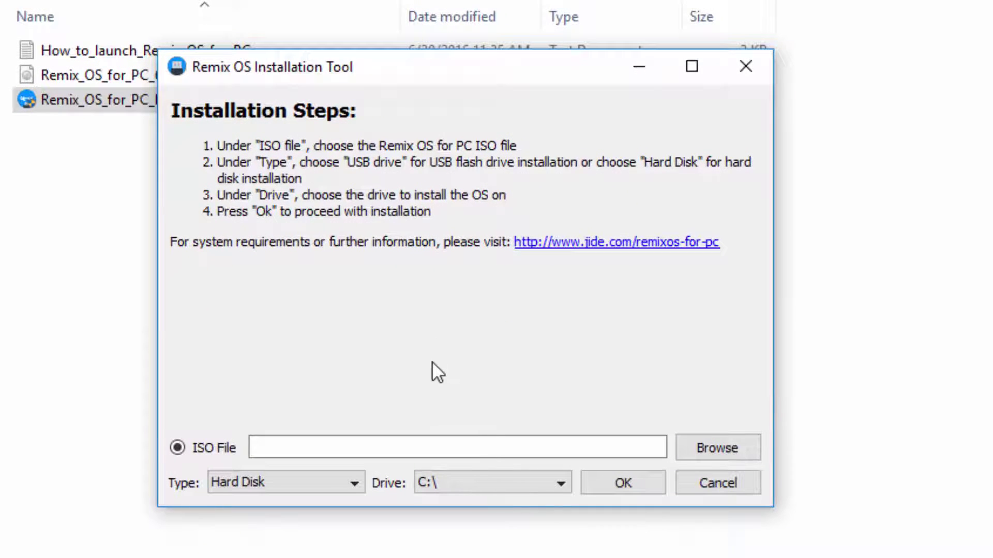
pyautogui.click(729, 452)
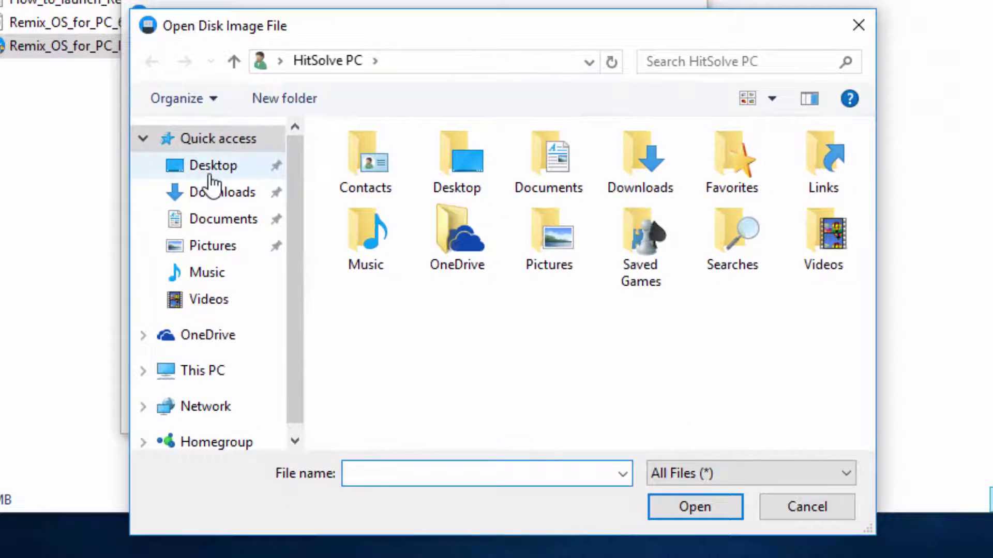
pyautogui.click(227, 187)
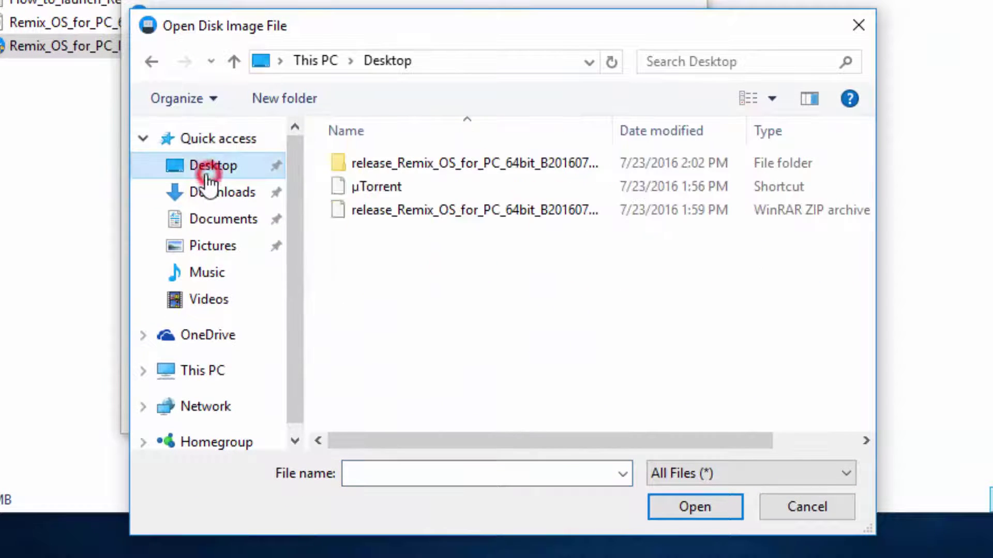
pyautogui.click(420, 161)
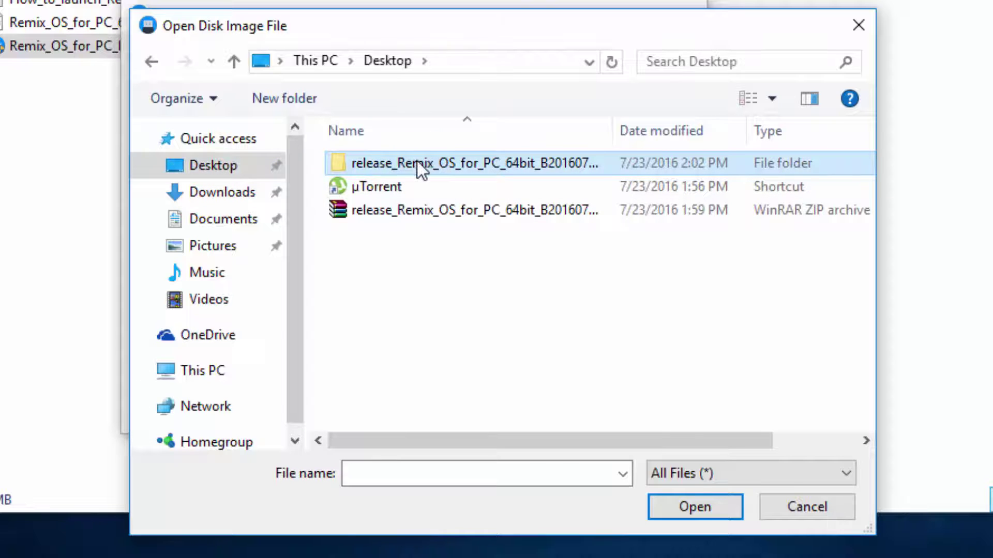
pyautogui.click(692, 508)
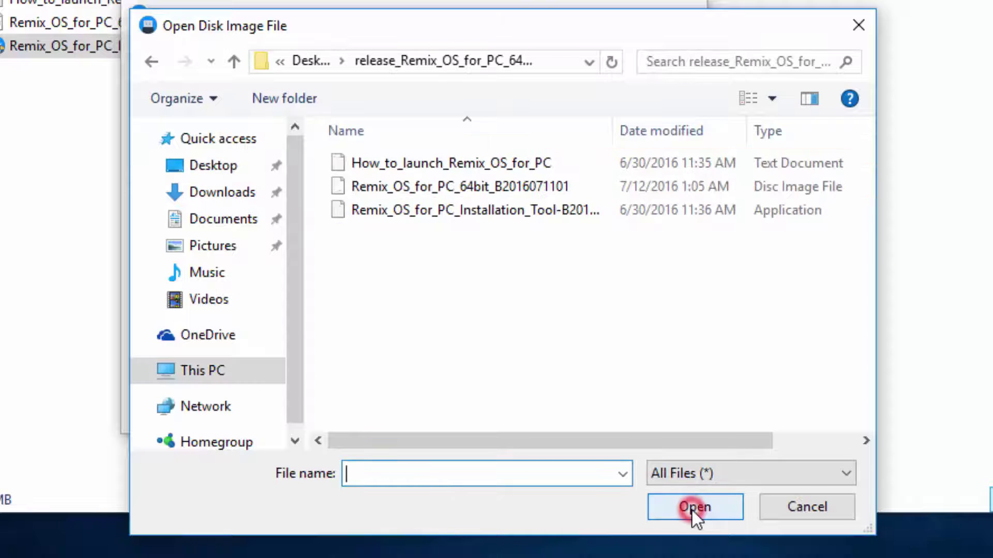
pyautogui.click(464, 188)
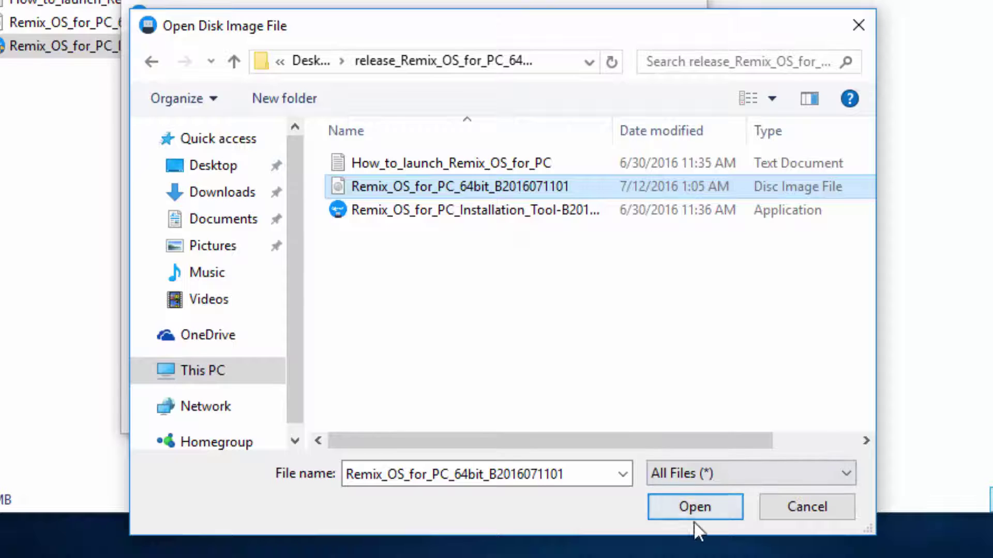
pyautogui.click(694, 505)
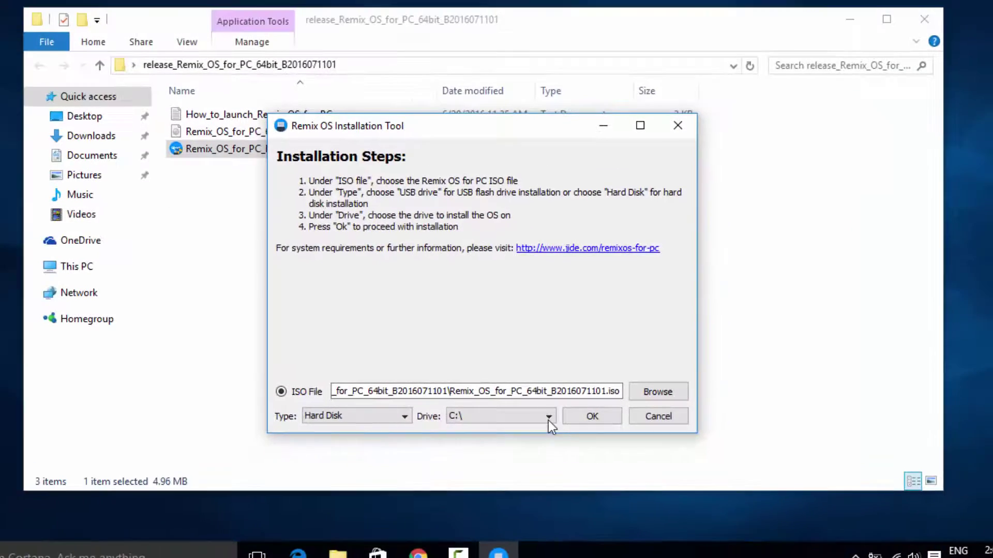
# Check in This PC which drive letter belongs to the Remix OS partition, and close that window.
pyautogui.click(548, 417)
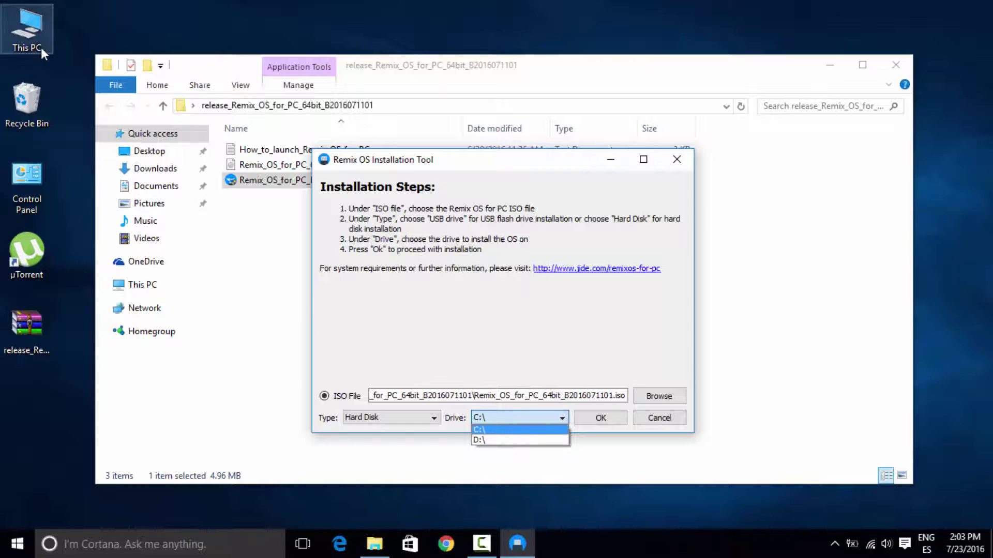
pyautogui.doubleClick(36, 42)
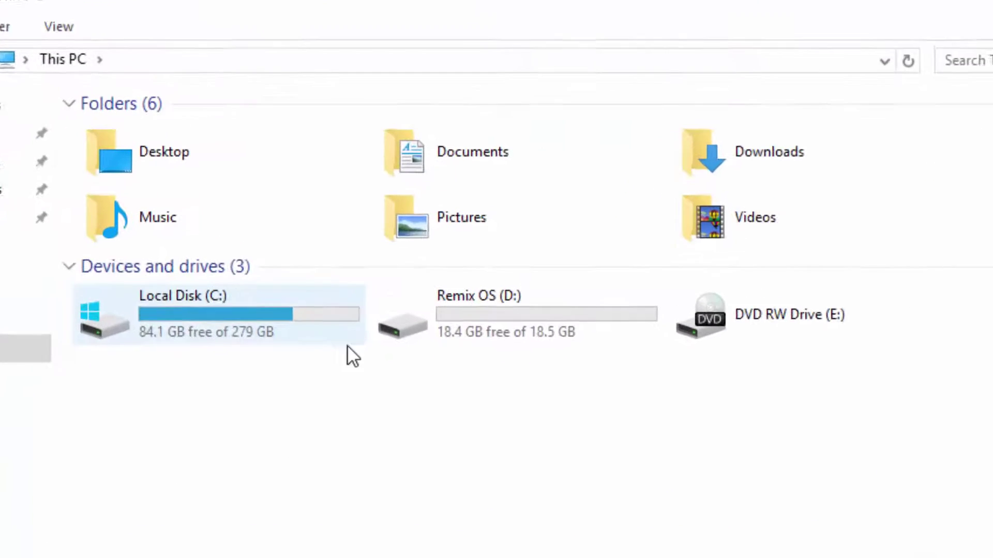
pyautogui.click(506, 335)
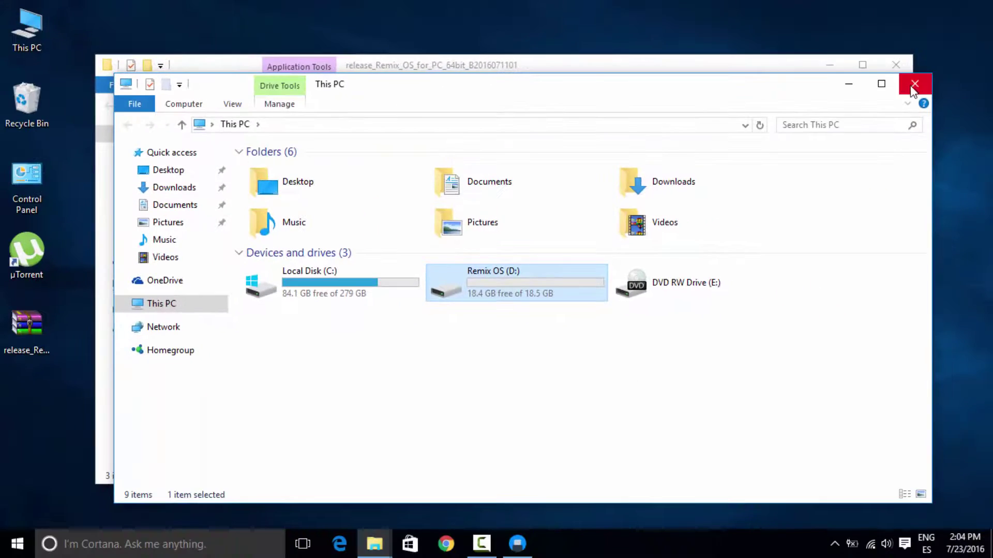
pyautogui.click(915, 84)
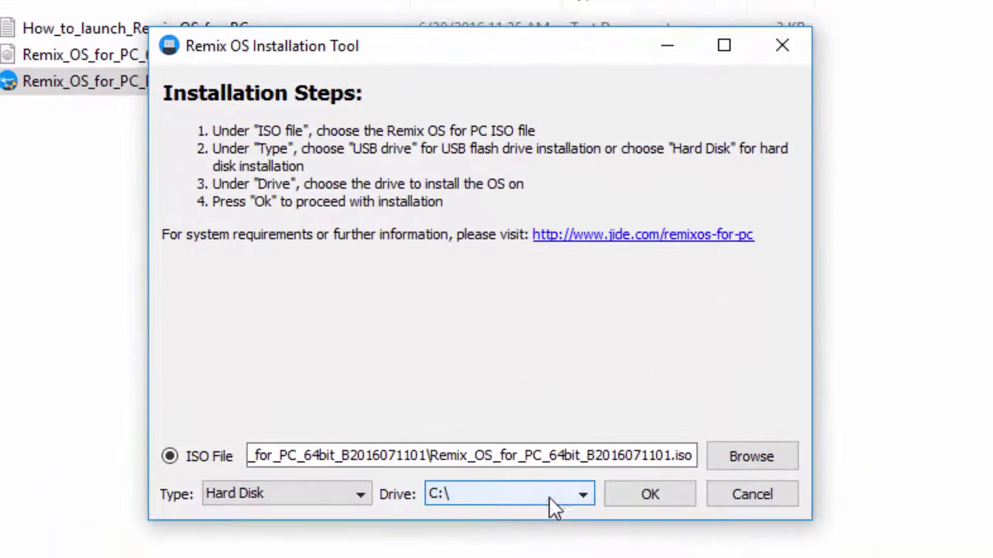
# Set the installation type to Hard Disk and the target drive to D:\, and start the installation.
pyautogui.click(540, 423)
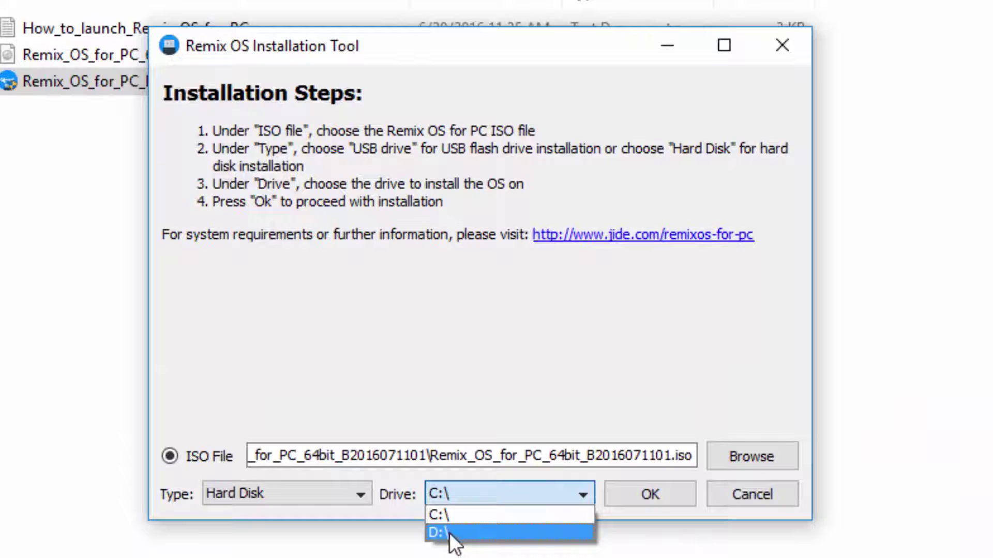
pyautogui.click(463, 533)
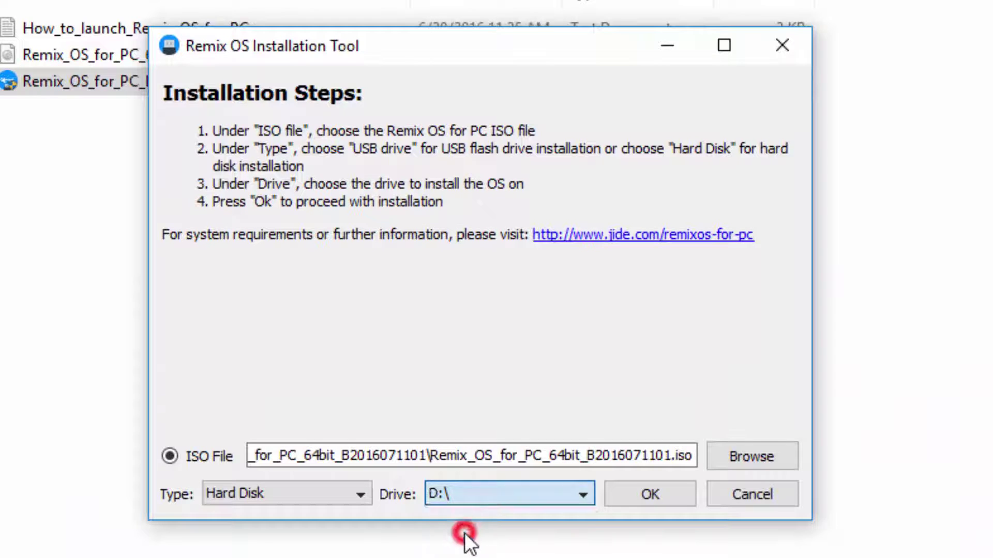
pyautogui.click(361, 494)
pyautogui.click(273, 514)
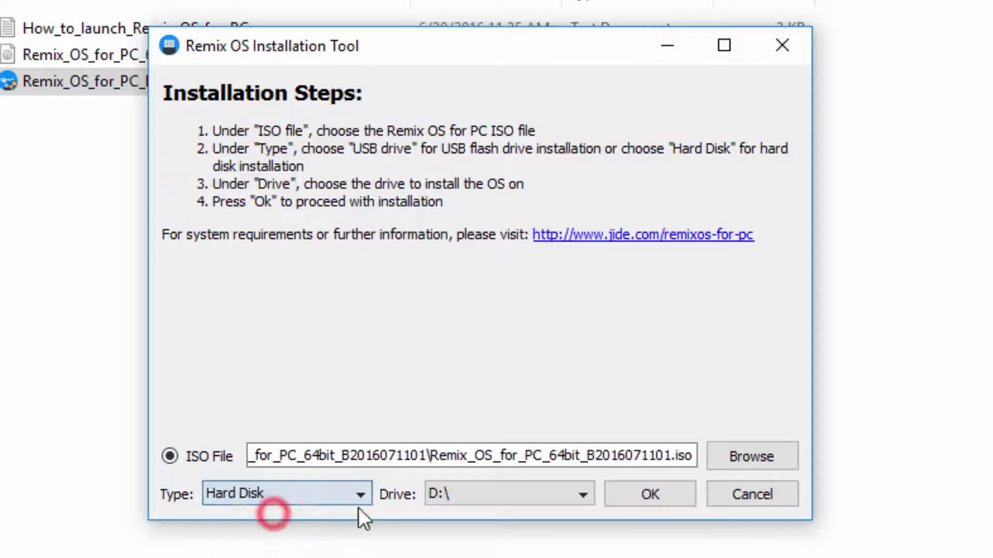
pyautogui.click(464, 485)
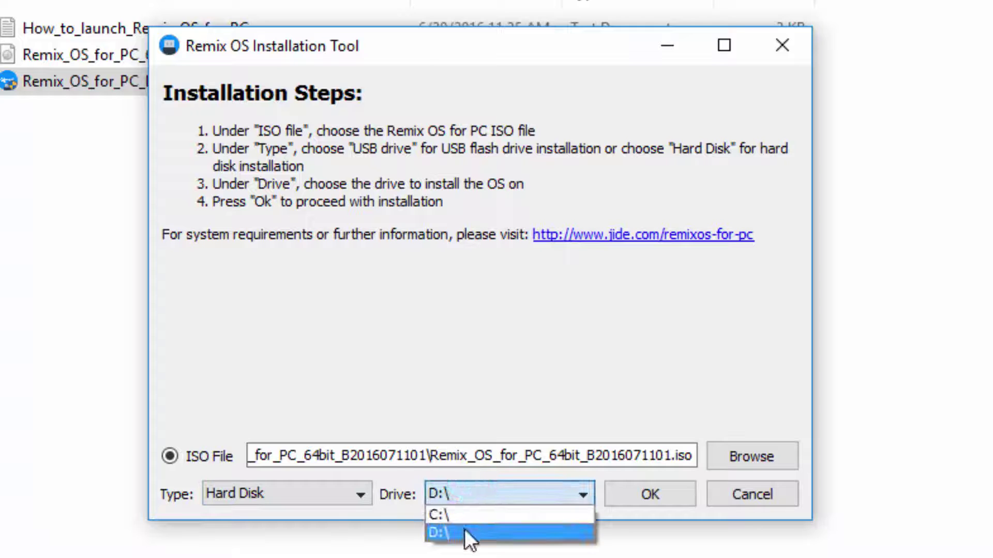
pyautogui.click(467, 534)
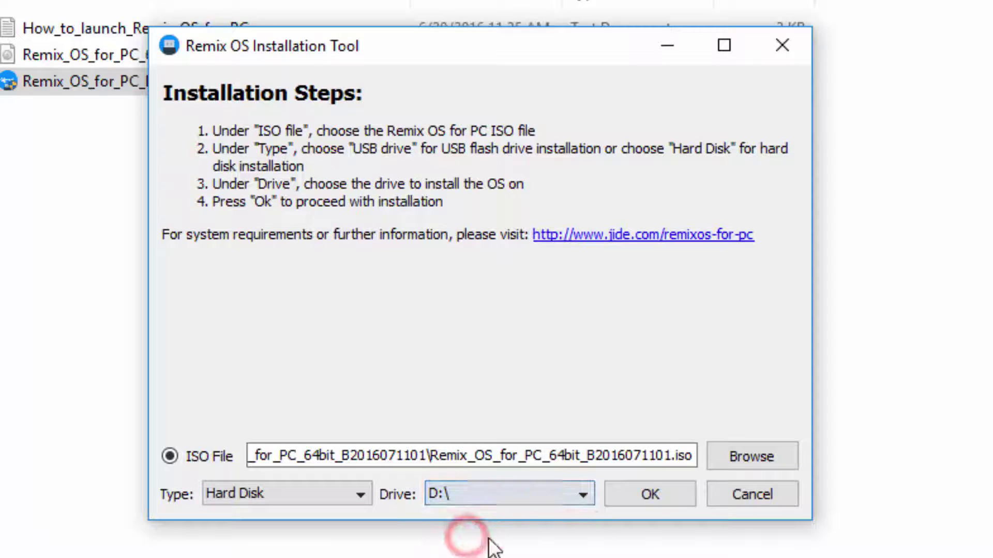
pyautogui.click(650, 496)
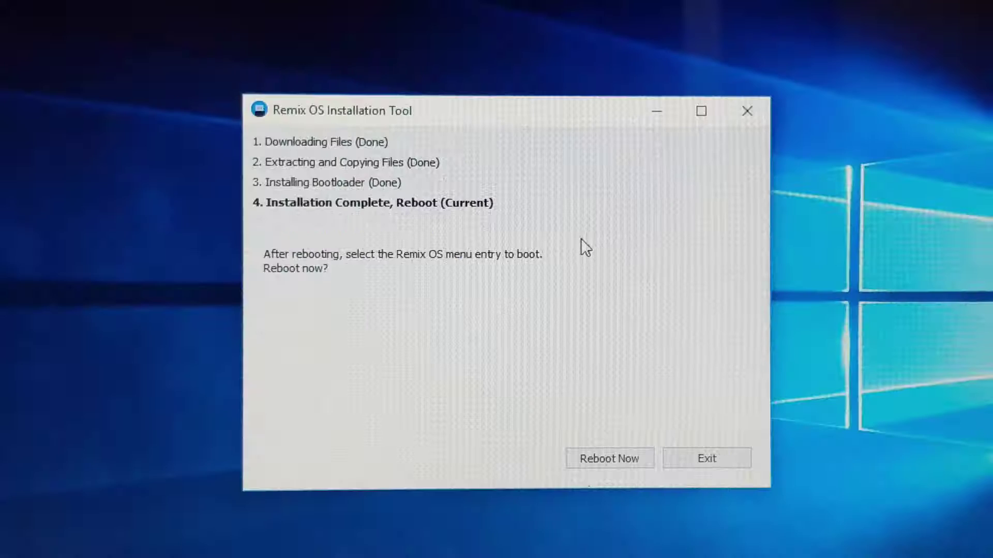
# Reboot the computer from the installation tool and boot Remix OS from Windows Boot Manager.
pyautogui.click(607, 461)
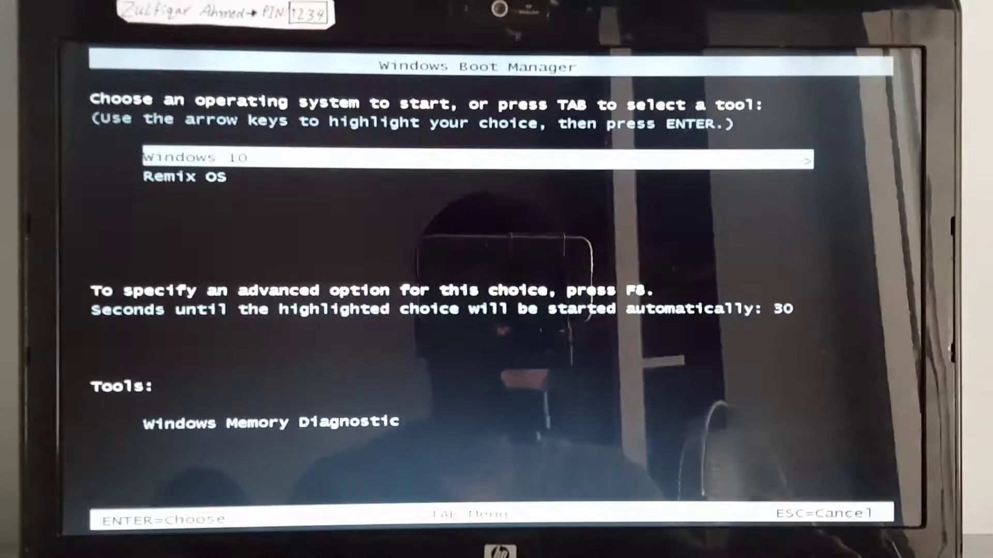
pyautogui.press('Down')
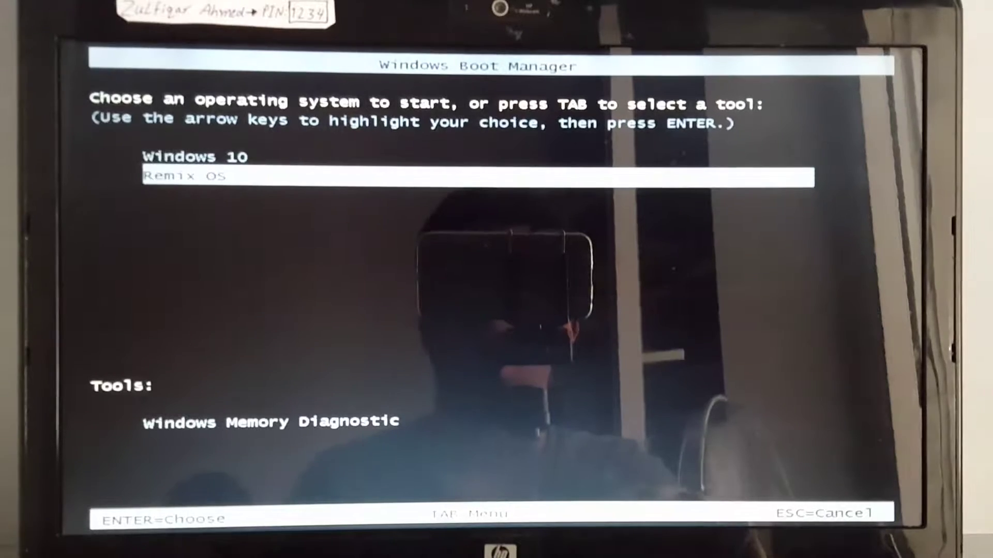
pyautogui.press('Up')
pyautogui.press('Down')
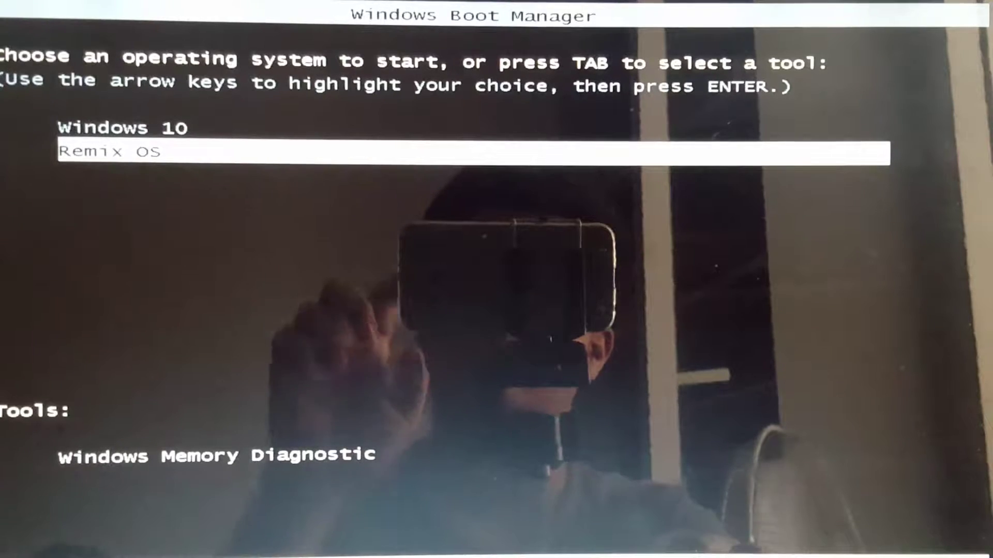
pyautogui.press('Up')
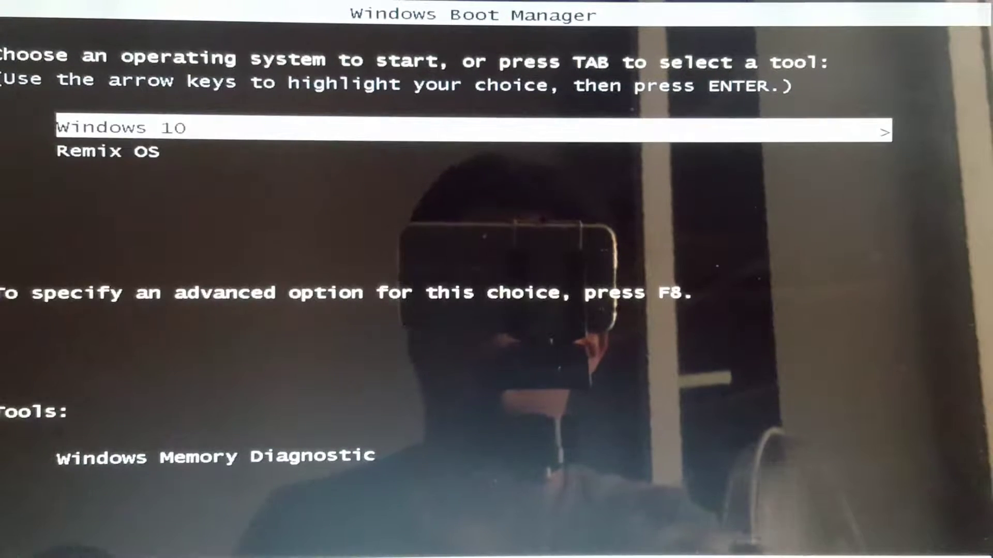
pyautogui.press('Down')
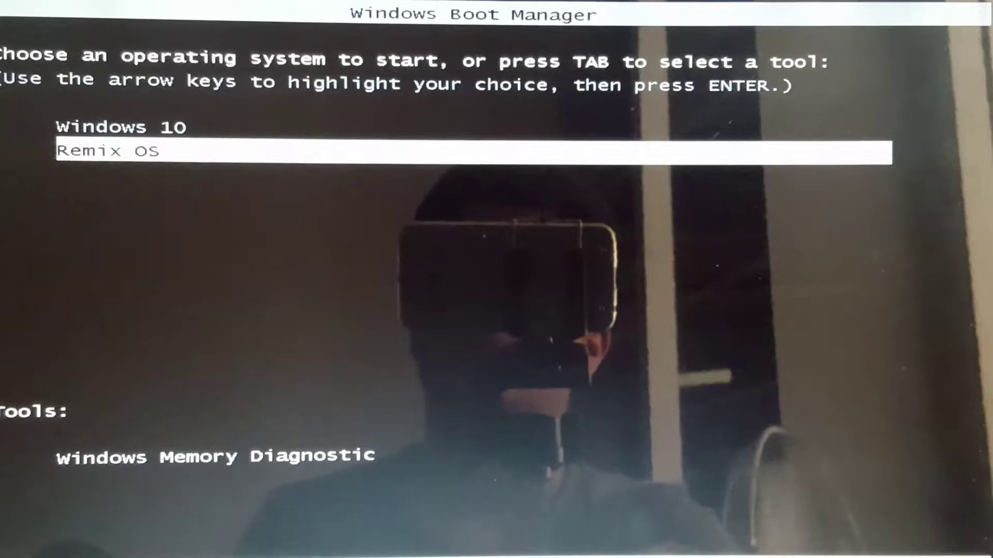
pyautogui.press('Return')
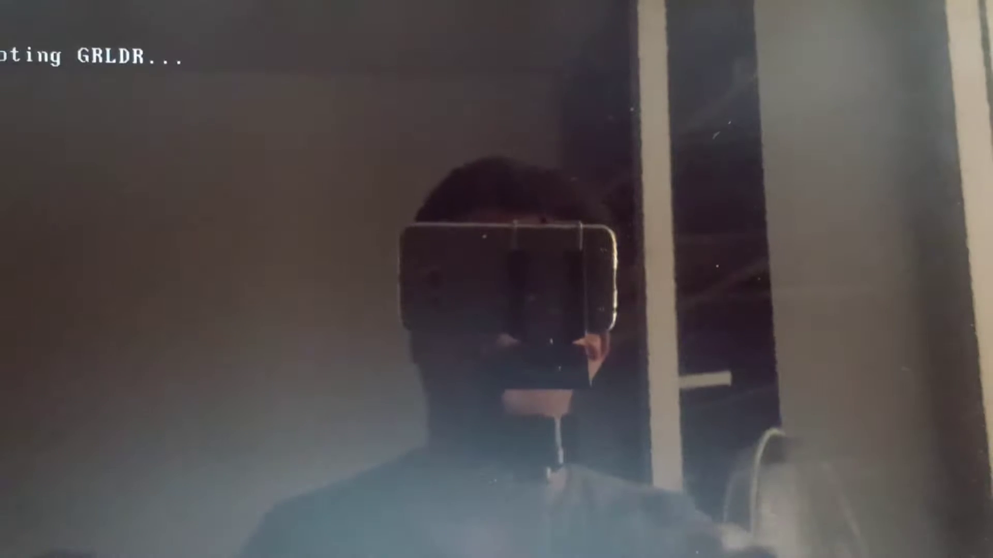